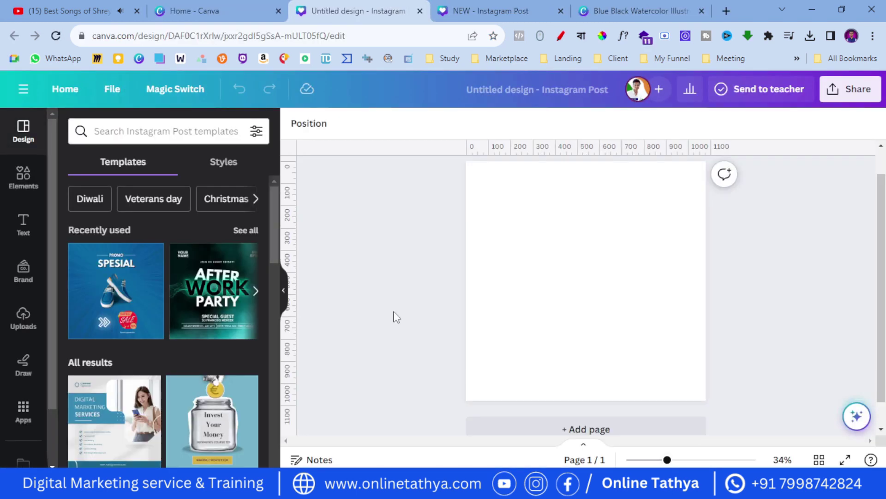
Search the elements for "orange gradient" and limit the results to photos.
{"action": "left_click", "coordinate": [41, 177]}
{"action": "left_click", "coordinate": [176, 133]}
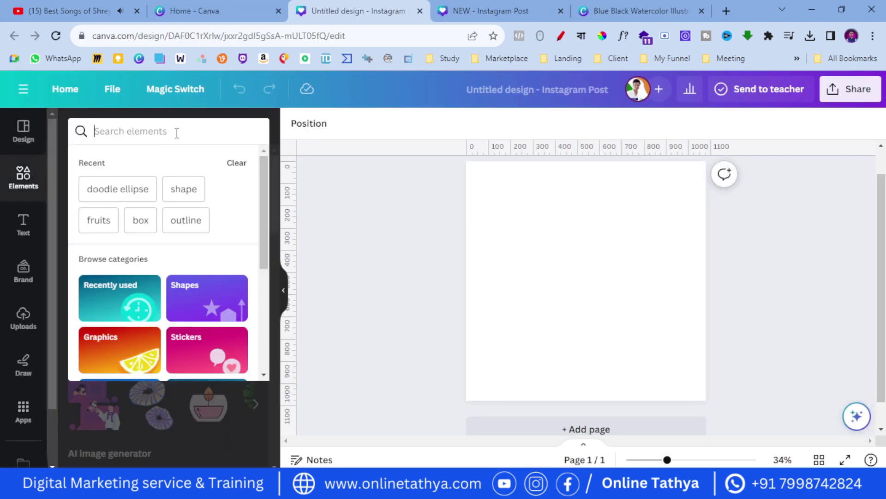
{"action": "type", "text": "orange gradient"}
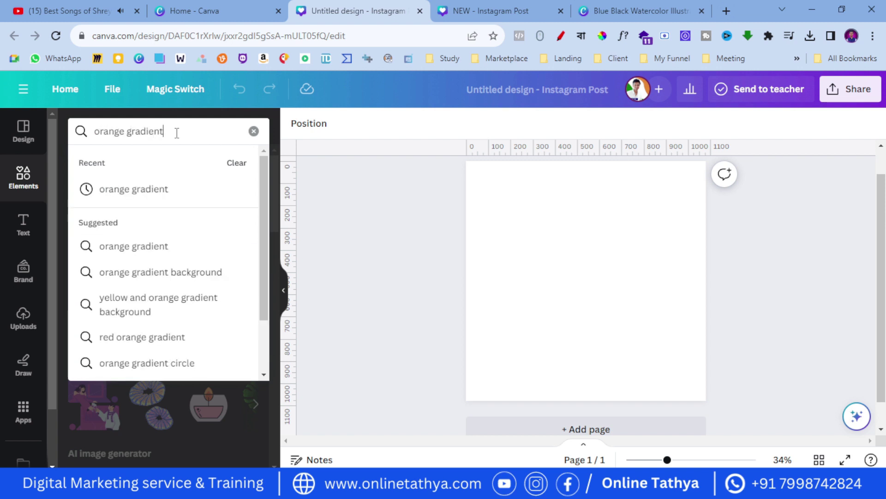
{"action": "key", "text": "Return"}
{"action": "left_click", "coordinate": [97, 163]}
{"action": "left_click", "coordinate": [148, 162]}
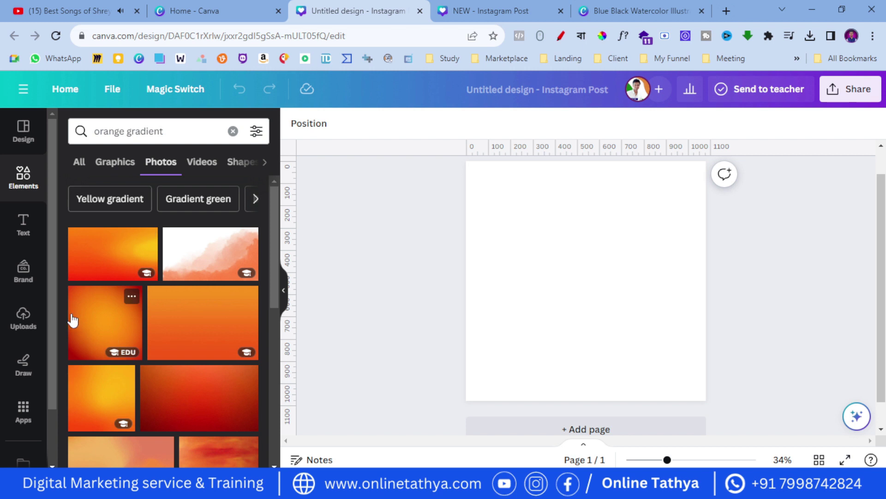
Add the radial orange gradient photo with dark red corners and enlarge it to cover the whole page.
{"action": "left_click", "coordinate": [72, 319]}
{"action": "left_click_drag", "start_coordinate": [526, 313], "coordinate": [502, 289]}
{"action": "left_click_drag", "start_coordinate": [658, 352], "coordinate": [706, 400]}
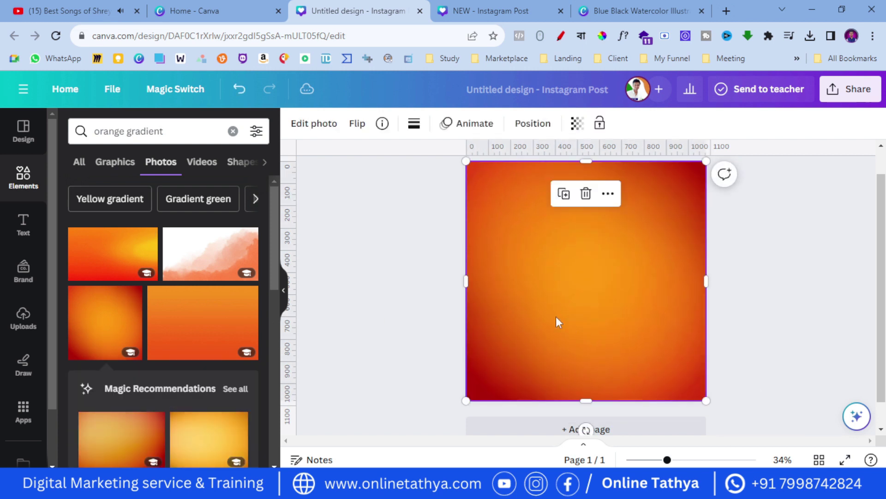
Search the graphics for "Round shadow" and add the soft, blurred round spot to the design.
{"action": "left_click", "coordinate": [233, 131]}
{"action": "type", "text": "Round "}
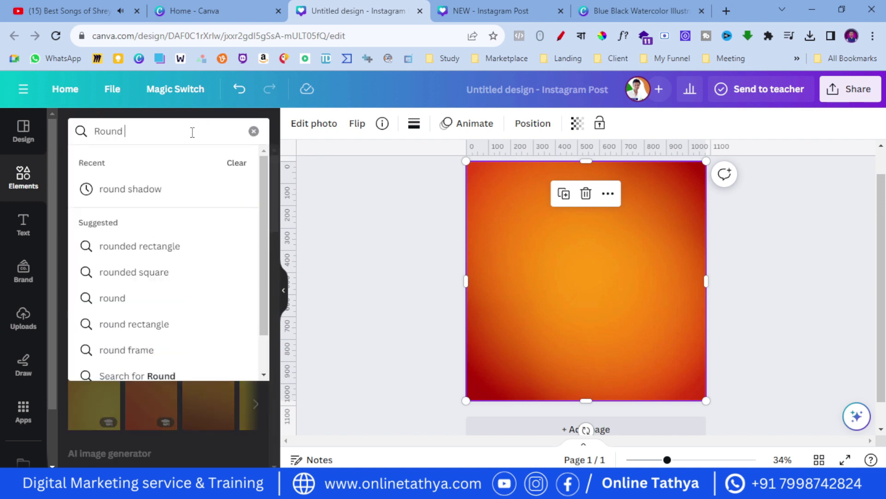
{"action": "type", "text": "shadow"}
{"action": "key", "text": "Return"}
{"action": "left_click", "coordinate": [115, 161]}
{"action": "scroll", "coordinate": [134, 329], "scroll_direction": "down", "scroll_amount": 3}
{"action": "left_click", "coordinate": [163, 258]}
Recolour the round shadow white and enlarge it to about 957 by 957 around the page centre.
{"action": "left_click", "coordinate": [447, 123]}
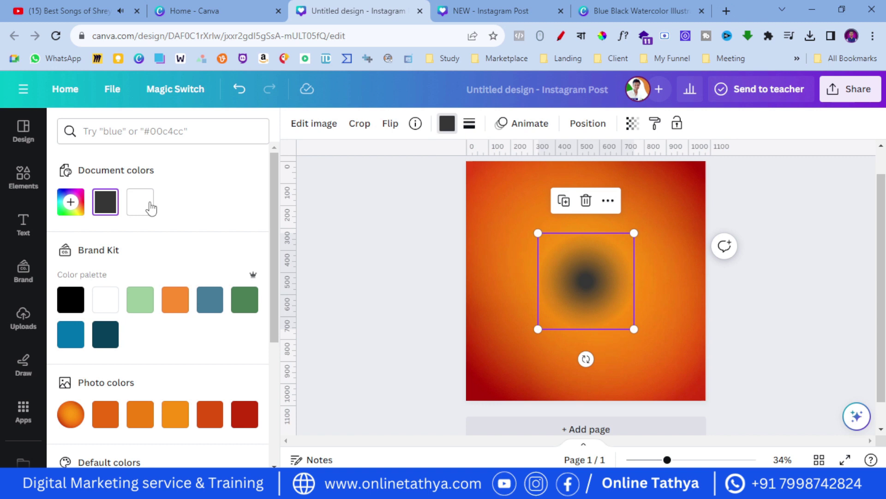
{"action": "left_click", "coordinate": [139, 200]}
{"action": "left_click_drag", "start_coordinate": [580, 275], "coordinate": [665, 436]}
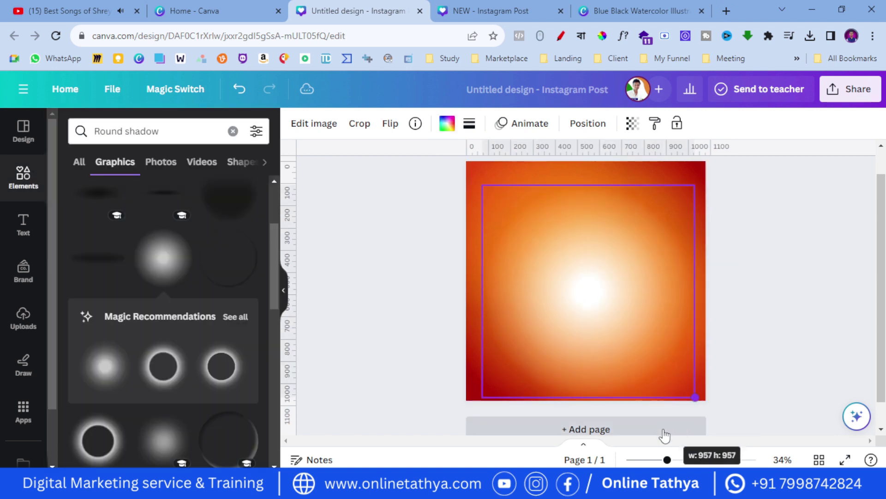
{"action": "left_click", "coordinate": [598, 351]}
Reduce the opacity of the white round glow so it blends softly into the orange background.
{"action": "left_click", "coordinate": [632, 123]}
{"action": "left_click", "coordinate": [619, 157]}
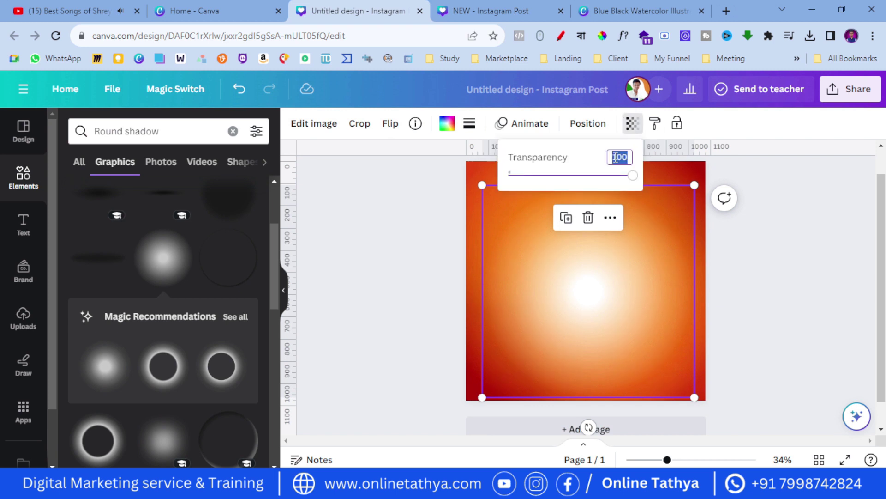
{"action": "key", "text": "Return"}
{"action": "left_click", "coordinate": [428, 239]}
Nudge the white glow slightly to the left.
{"action": "left_click", "coordinate": [569, 281]}
{"action": "key", "text": "Left"}
{"action": "key", "text": "Left"}
{"action": "key", "text": "Left"}
{"action": "key", "text": "Left"}
{"action": "key", "text": "Left"}
{"action": "key", "text": "Left"}
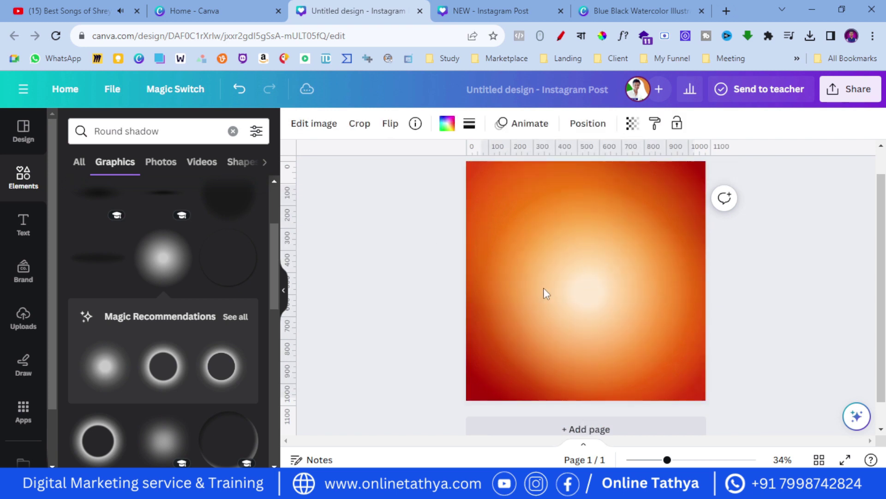
{"action": "left_click", "coordinate": [376, 296]}
Add the uploaded 220 ml orange juice bottle image to the design and remove its background.
{"action": "left_click", "coordinate": [23, 318]}
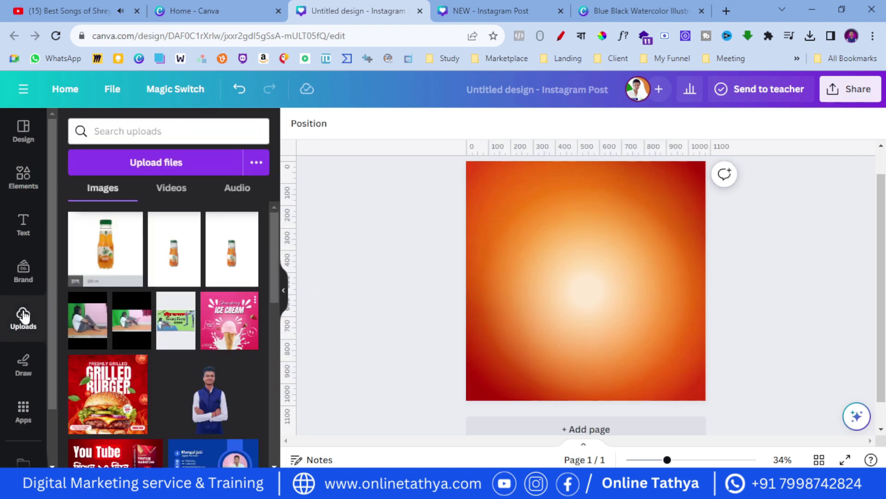
{"action": "left_click", "coordinate": [105, 249]}
{"action": "left_click", "coordinate": [285, 292]}
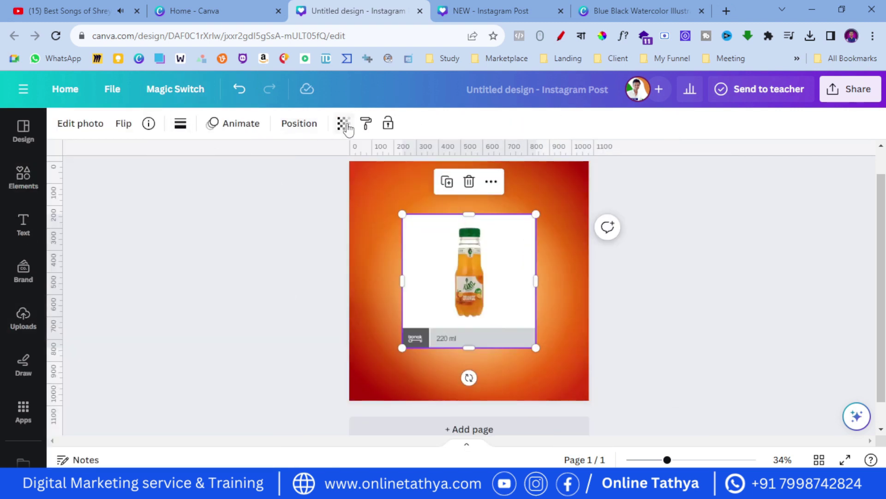
{"action": "left_click", "coordinate": [80, 123]}
{"action": "left_click", "coordinate": [92, 222]}
Enlarge the bottle image and crop its empty sides and lower caption strip close to the bottle.
{"action": "left_click_drag", "start_coordinate": [519, 348], "coordinate": [485, 382]}
{"action": "left_click_drag", "start_coordinate": [485, 297], "coordinate": [536, 297]}
{"action": "left_click_drag", "start_coordinate": [656, 295], "coordinate": [600, 297]}
{"action": "left_click_drag", "start_coordinate": [569, 381], "coordinate": [572, 349]}
{"action": "left_click", "coordinate": [576, 324]}
{"action": "left_click", "coordinate": [451, 301]}
Apply a Drop shadow to the bottle and adjust its blur amount and angle.
{"action": "left_click", "coordinate": [80, 124]}
{"action": "scroll", "coordinate": [107, 296], "scroll_direction": "down", "scroll_amount": 5}
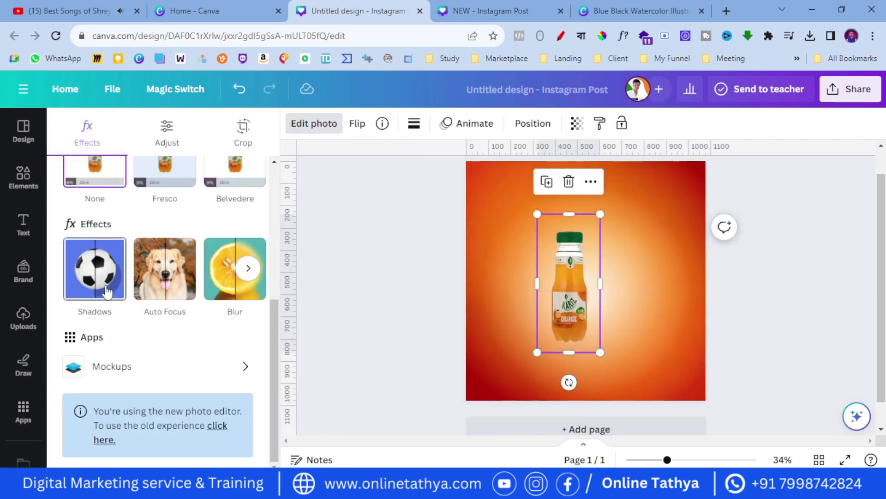
{"action": "left_click", "coordinate": [107, 299]}
{"action": "left_click", "coordinate": [165, 279]}
{"action": "mouse_move", "coordinate": [97, 401]}
{"action": "left_mouse_down"}
{"action": "mouse_move", "coordinate": [79, 402]}
{"action": "mouse_move", "coordinate": [95, 401]}
{"action": "left_mouse_up"}
{"action": "left_click_drag", "start_coordinate": [181, 444], "coordinate": [202, 444]}
{"action": "left_click_drag", "start_coordinate": [95, 402], "coordinate": [137, 402]}
{"action": "left_click", "coordinate": [398, 329]}
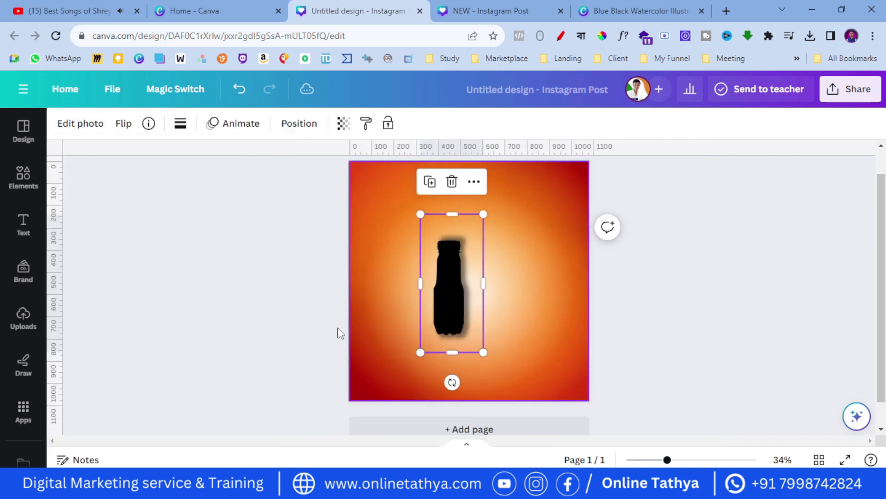
Enlarge the juice bottle and centre it over the white glow.
{"action": "left_click", "coordinate": [238, 90]}
{"action": "left_click_drag", "start_coordinate": [449, 324], "coordinate": [466, 322]}
{"action": "left_click_drag", "start_coordinate": [438, 350], "coordinate": [418, 385]}
{"action": "mouse_move", "coordinate": [451, 336]}
{"action": "left_mouse_down"}
{"action": "mouse_move", "coordinate": [462, 339]}
{"action": "mouse_move", "coordinate": [462, 325]}
{"action": "left_mouse_up"}
{"action": "left_click", "coordinate": [237, 347]}
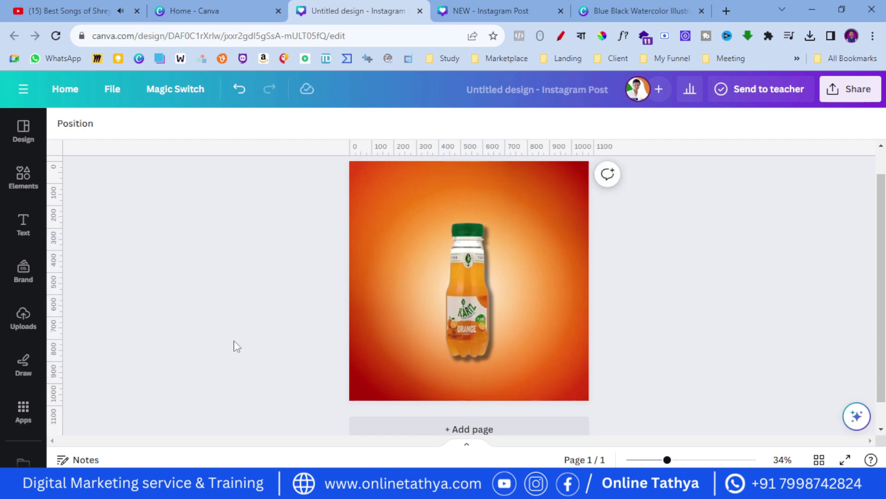
Search the photos for "orange slices" and add the cutout of cut oranges with a green leaf.
{"action": "left_click", "coordinate": [18, 178]}
{"action": "left_click", "coordinate": [21, 180]}
{"action": "left_click", "coordinate": [174, 134]}
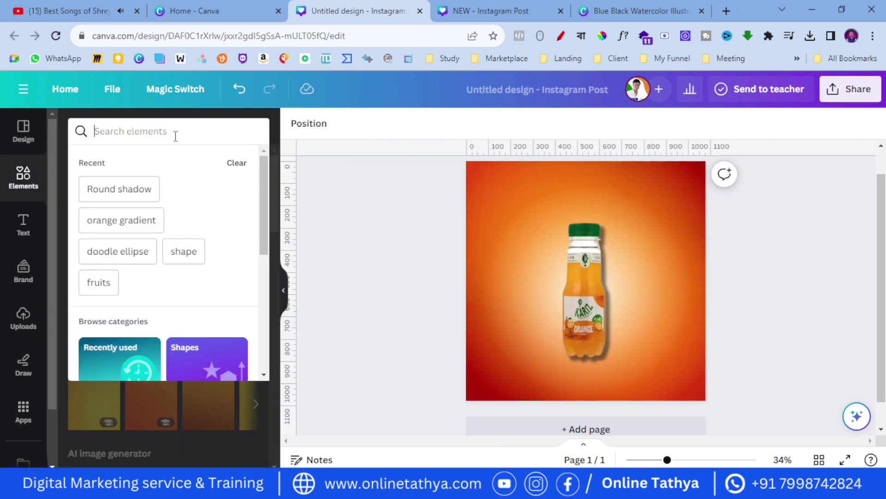
{"action": "type", "text": "orange sli"}
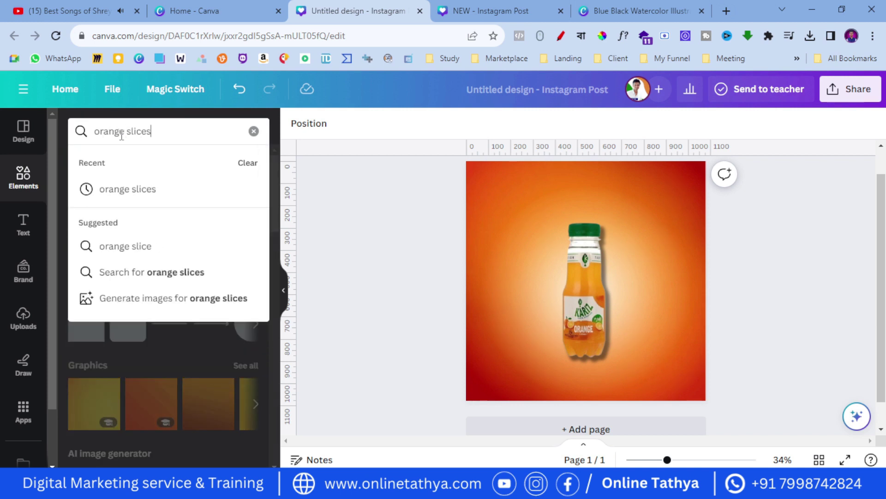
{"action": "type", "text": "ces"}
{"action": "key", "text": "Return"}
{"action": "left_click", "coordinate": [162, 162]}
{"action": "left_click", "coordinate": [106, 337]}
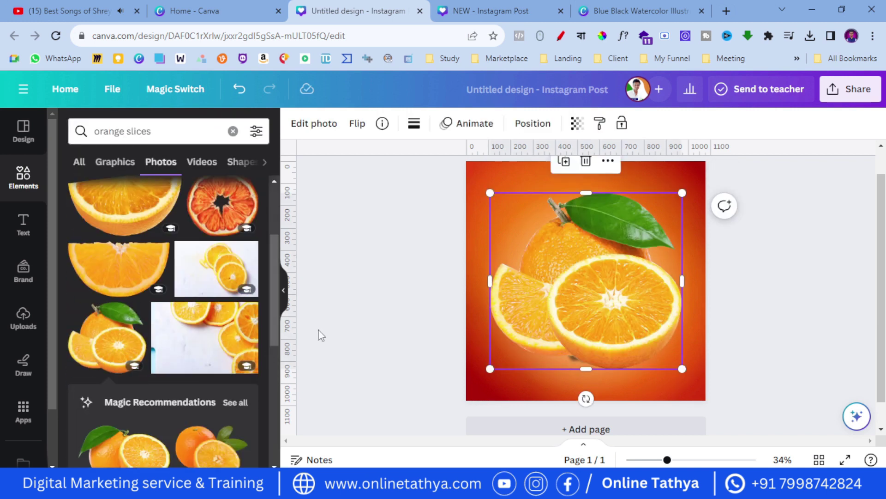
Shrink the cut oranges and place them in front of the bottle's lower left side.
{"action": "left_click_drag", "start_coordinate": [487, 370], "coordinate": [664, 258]}
{"action": "left_click_drag", "start_coordinate": [656, 203], "coordinate": [517, 359]}
{"action": "left_click", "coordinate": [500, 358]}
{"action": "left_click", "coordinate": [529, 339]}
{"action": "left_click", "coordinate": [529, 324]}
{"action": "key", "text": "shift+Right"}
{"action": "key", "text": "shift+Right"}
{"action": "key", "text": "shift+Down"}
{"action": "key", "text": "shift+Down"}
{"action": "key", "text": "shift+Down"}
{"action": "left_click", "coordinate": [529, 324]}
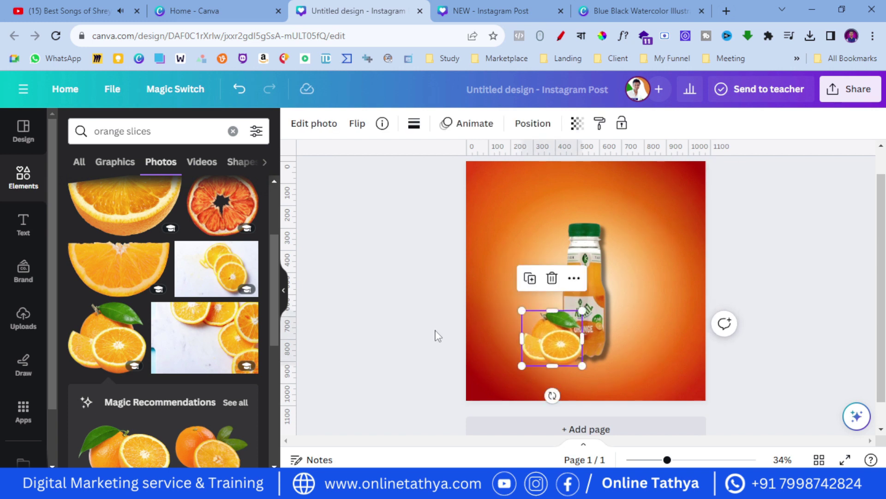
{"action": "left_click_drag", "start_coordinate": [521, 312], "coordinate": [528, 317]}
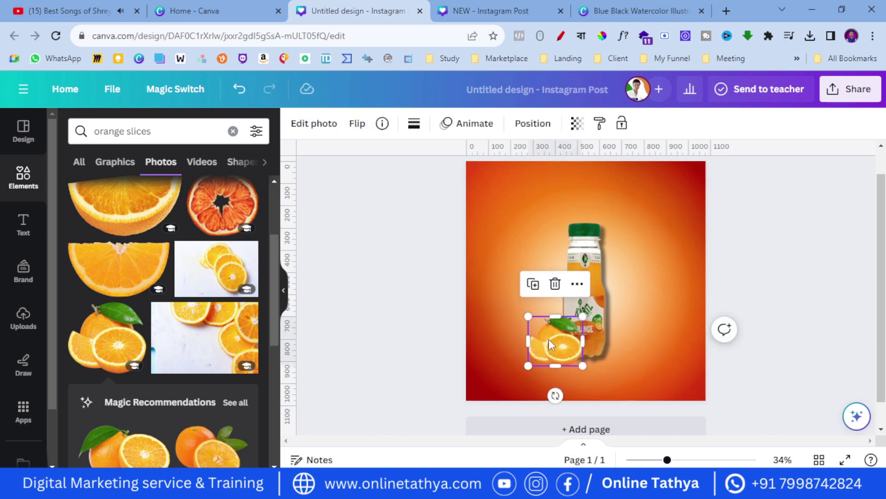
Apply a Drop shadow with a blur amount of 36 to the cut oranges and enlarge them slightly.
{"action": "left_click", "coordinate": [329, 130]}
{"action": "scroll", "coordinate": [100, 323], "scroll_direction": "down", "scroll_amount": 3}
{"action": "left_click", "coordinate": [97, 305]}
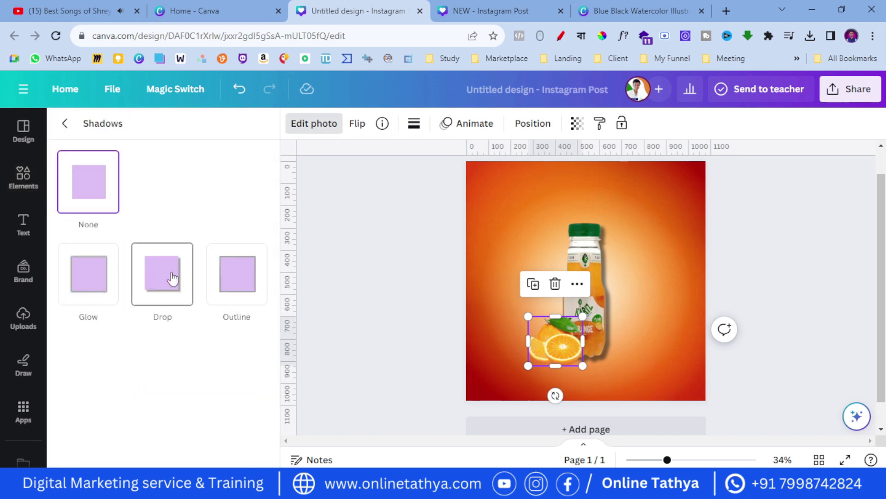
{"action": "left_click", "coordinate": [161, 296]}
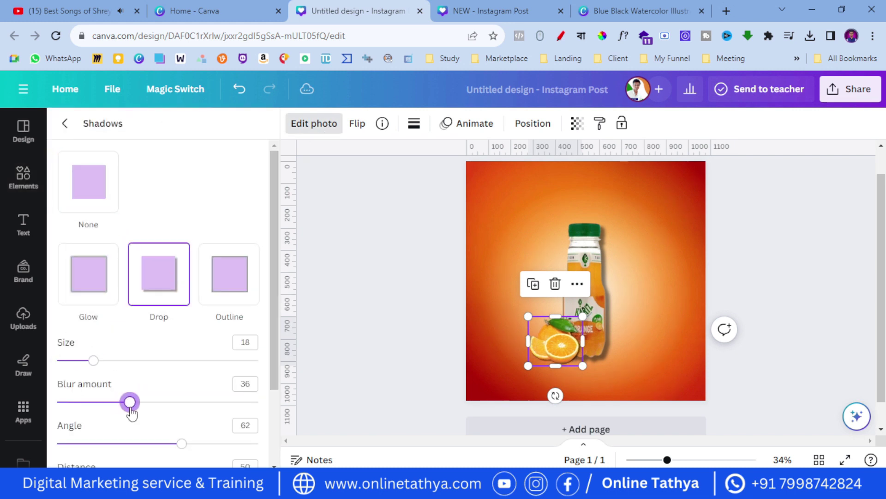
{"action": "left_click", "coordinate": [382, 291]}
{"action": "left_click", "coordinate": [549, 343]}
{"action": "left_click_drag", "start_coordinate": [528, 316], "coordinate": [522, 312]}
{"action": "left_click", "coordinate": [417, 326]}
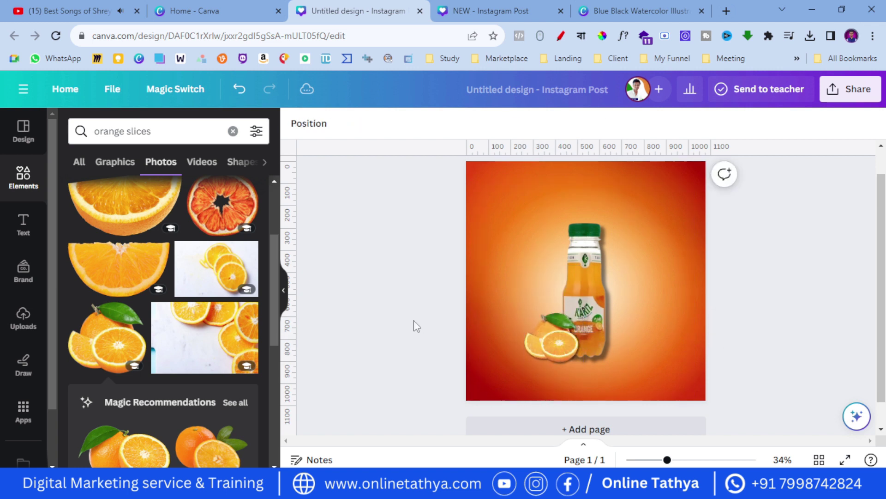
Add the halved orange with leaves from the "orange slices" graphics and shrink it to a small accent.
{"action": "left_click", "coordinate": [115, 163]}
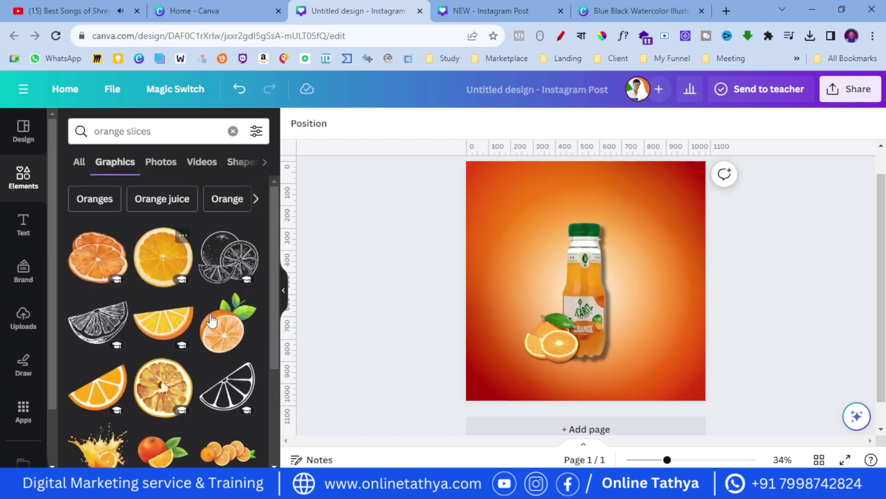
{"action": "left_click", "coordinate": [224, 326]}
{"action": "left_click_drag", "start_coordinate": [704, 279], "coordinate": [624, 171]}
{"action": "left_click_drag", "start_coordinate": [647, 396], "coordinate": [543, 235]}
{"action": "left_click", "coordinate": [412, 265]}
Place the small halved orange near the page's left edge beside the bottle, tilting and resizing it.
{"action": "left_click_drag", "start_coordinate": [548, 203], "coordinate": [494, 304]}
{"action": "left_click_drag", "start_coordinate": [474, 265], "coordinate": [480, 278]}
{"action": "left_click", "coordinate": [455, 295]}
{"action": "left_click", "coordinate": [498, 320]}
{"action": "left_click_drag", "start_coordinate": [507, 331], "coordinate": [500, 322]}
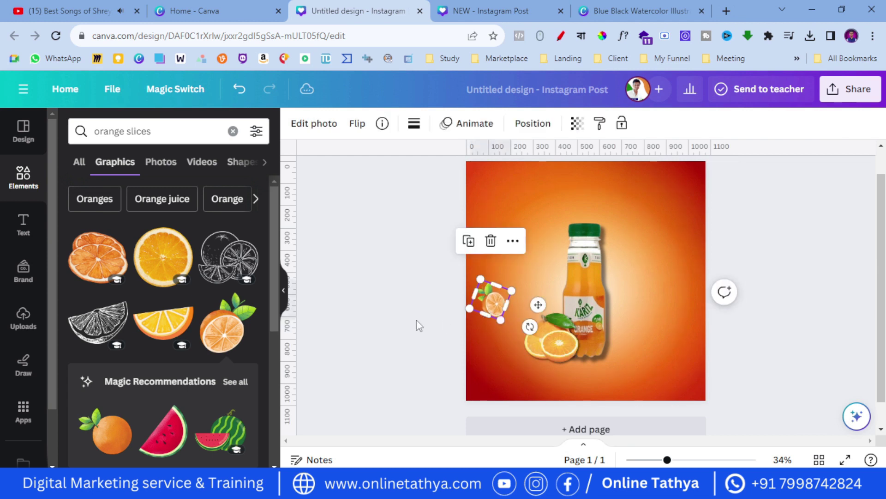
{"action": "left_click", "coordinate": [416, 323]}
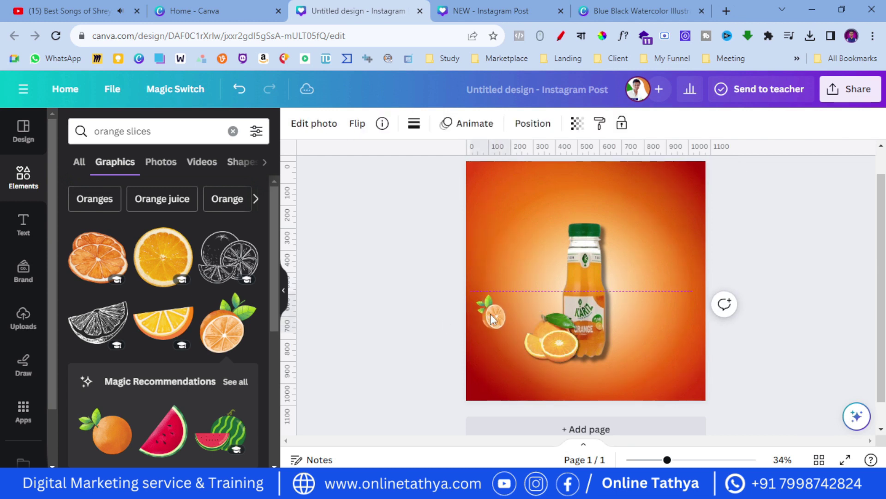
{"action": "left_click", "coordinate": [493, 319]}
{"action": "mouse_move", "coordinate": [503, 337]}
{"action": "left_mouse_down"}
{"action": "mouse_move", "coordinate": [497, 331]}
{"action": "mouse_move", "coordinate": [510, 345]}
{"action": "left_mouse_up"}
{"action": "left_click", "coordinate": [391, 326]}
Duplicate the small halved orange to the upper right of the bottle and flip the copy horizontally.
{"action": "left_click", "coordinate": [490, 317]}
{"action": "left_click_drag", "start_coordinate": [481, 293], "coordinate": [652, 230]}
{"action": "left_click", "coordinate": [399, 308]}
{"action": "left_click", "coordinate": [494, 320]}
{"action": "key", "text": "ctrl+d"}
{"action": "left_click", "coordinate": [358, 123]}
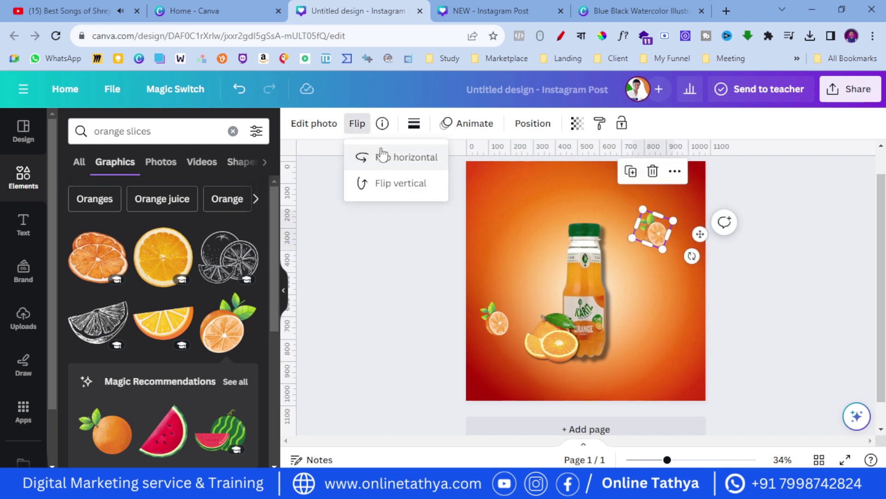
{"action": "left_click", "coordinate": [383, 157]}
Rotate and slightly enlarge the flipped orange copy, and move it a little further right of the bottle.
{"action": "left_click_drag", "start_coordinate": [692, 255], "coordinate": [726, 231]}
{"action": "left_click_drag", "start_coordinate": [639, 246], "coordinate": [631, 254]}
{"action": "left_click_drag", "start_coordinate": [700, 238], "coordinate": [701, 228]}
{"action": "left_click_drag", "start_coordinate": [650, 242], "coordinate": [656, 251]}
{"action": "left_click", "coordinate": [438, 269]}
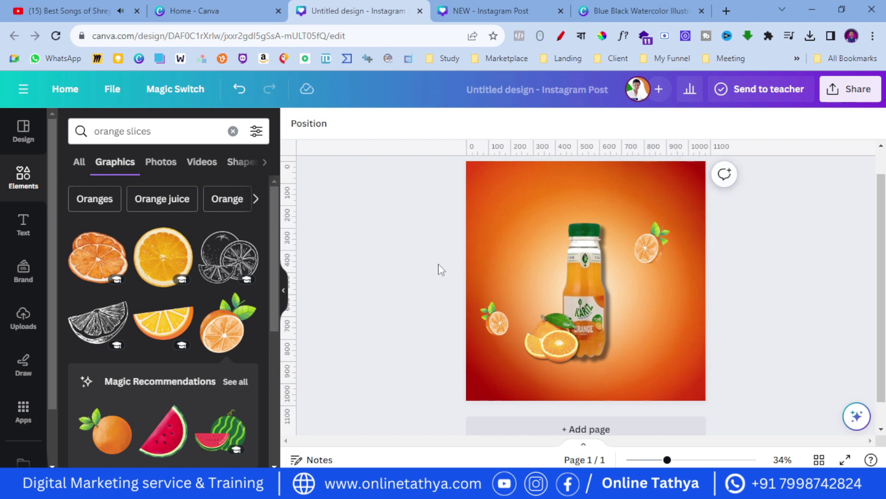
{"action": "left_click", "coordinate": [661, 258]}
{"action": "left_click", "coordinate": [428, 270]}
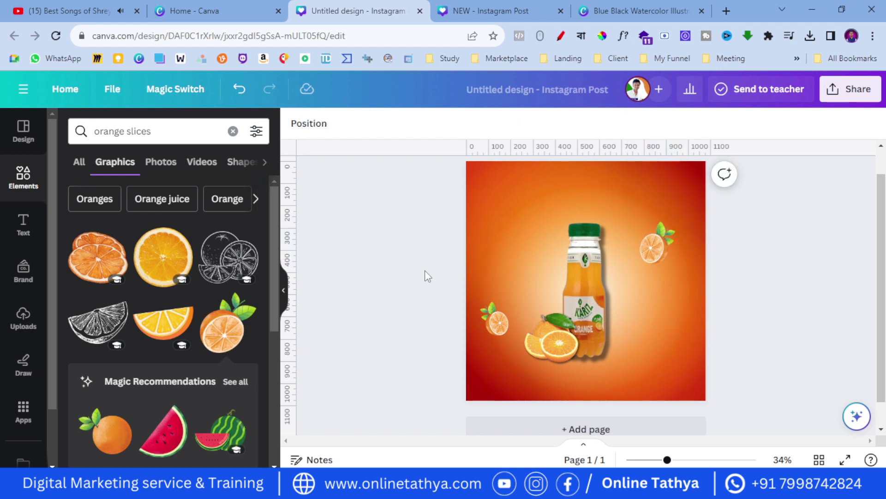
Search the elements for "green orange leaves" and add the photo of the bright green leaf sprig.
{"action": "left_click", "coordinate": [233, 131]}
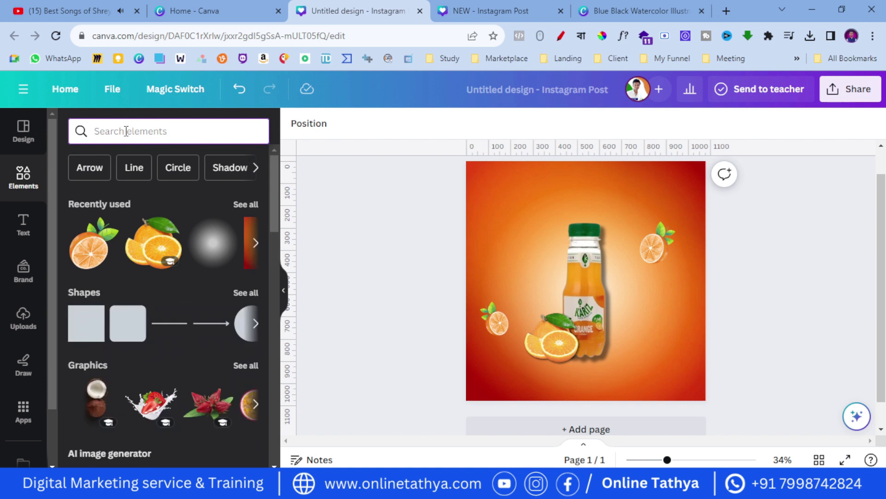
{"action": "type", "text": "green orange leaves"}
{"action": "key", "text": "Return"}
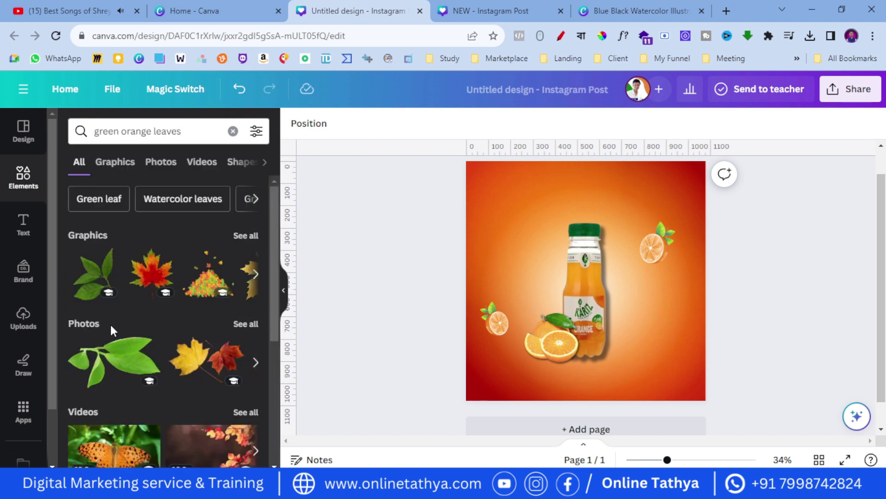
{"action": "left_click", "coordinate": [118, 361]}
Shrink and rotate the green leaf sprig, and place it partly off the page's upper right corner.
{"action": "left_click_drag", "start_coordinate": [585, 363], "coordinate": [503, 277]}
{"action": "left_click_drag", "start_coordinate": [566, 384], "coordinate": [666, 266]}
{"action": "left_click_drag", "start_coordinate": [593, 210], "coordinate": [679, 191]}
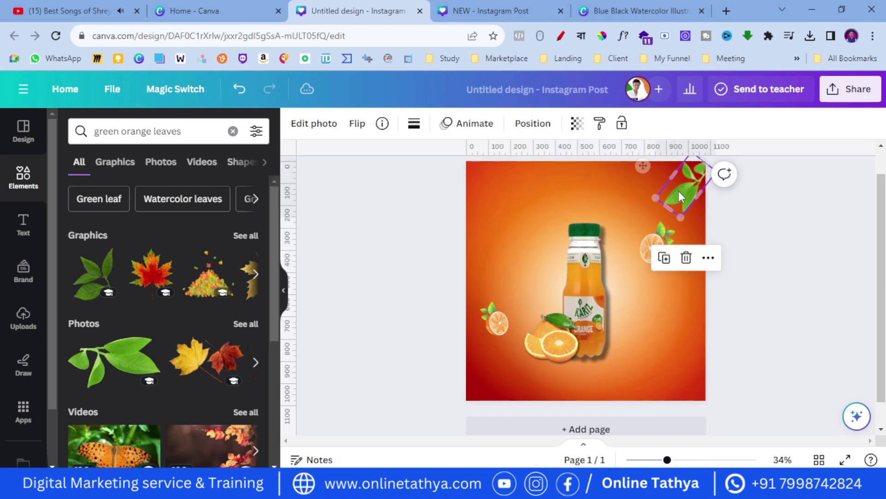
{"action": "left_click_drag", "start_coordinate": [679, 191], "coordinate": [685, 184]}
{"action": "key", "text": "Right"}
{"action": "key", "text": "Right"}
{"action": "key", "text": "Right"}
{"action": "key", "text": "Right"}
{"action": "key", "text": "Right"}
{"action": "key", "text": "Right"}
{"action": "key", "text": "Down"}
{"action": "key", "text": "Down"}
{"action": "key", "text": "Down"}
{"action": "key", "text": "Right"}
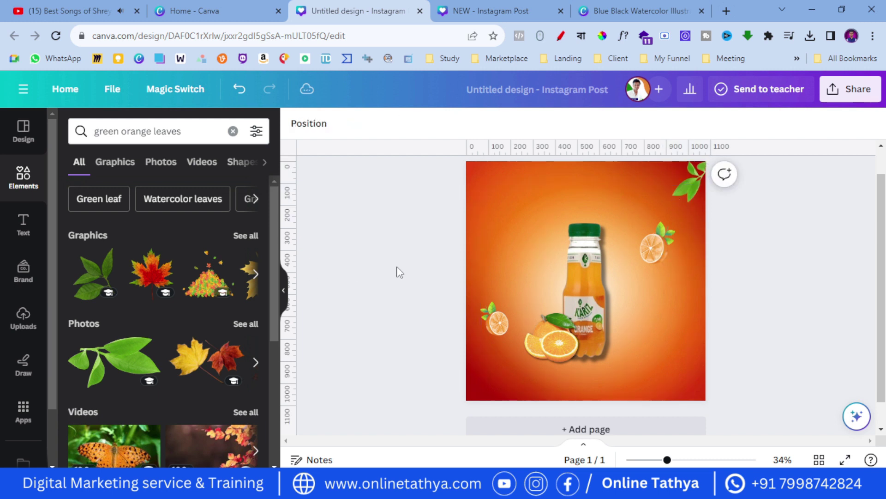
Search the elements for "mint leaves" and add the photo of the mint sprig to the design.
{"action": "left_click", "coordinate": [206, 133]}
{"action": "left_click", "coordinate": [234, 135]}
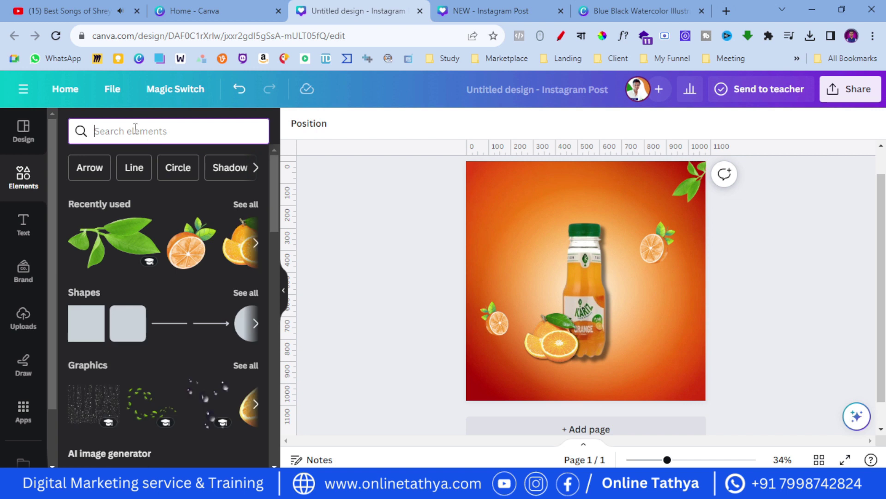
{"action": "type", "text": "mint leaves"}
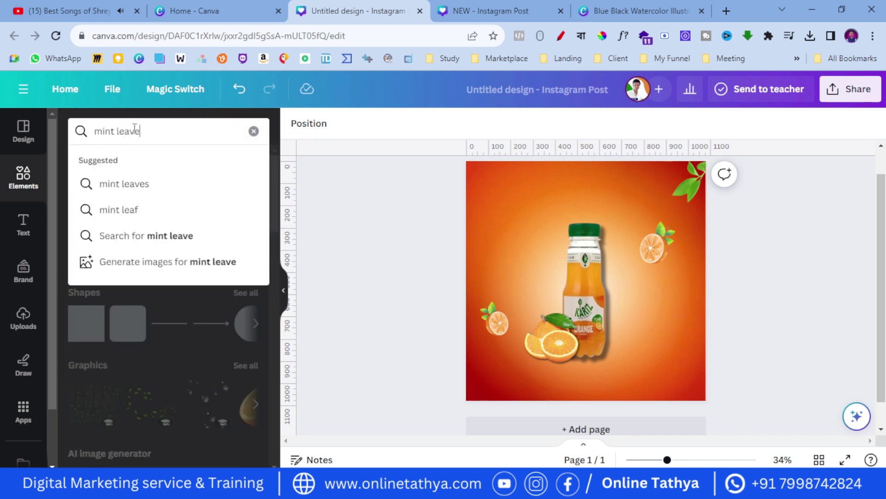
{"action": "key", "text": "Return"}
{"action": "left_click", "coordinate": [111, 363]}
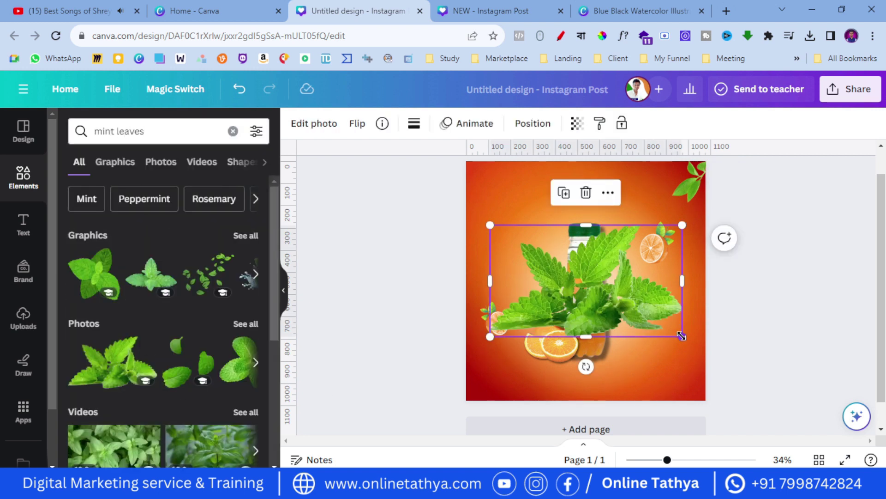
Shrink the mint sprig and place it left of the bottle, above the small orange.
{"action": "left_click_drag", "start_coordinate": [681, 336], "coordinate": [548, 299]}
{"action": "left_click", "coordinate": [419, 281]}
{"action": "left_click_drag", "start_coordinate": [522, 253], "coordinate": [487, 293]}
{"action": "left_click", "coordinate": [408, 284]}
{"action": "left_click", "coordinate": [491, 269]}
{"action": "left_click", "coordinate": [454, 306]}
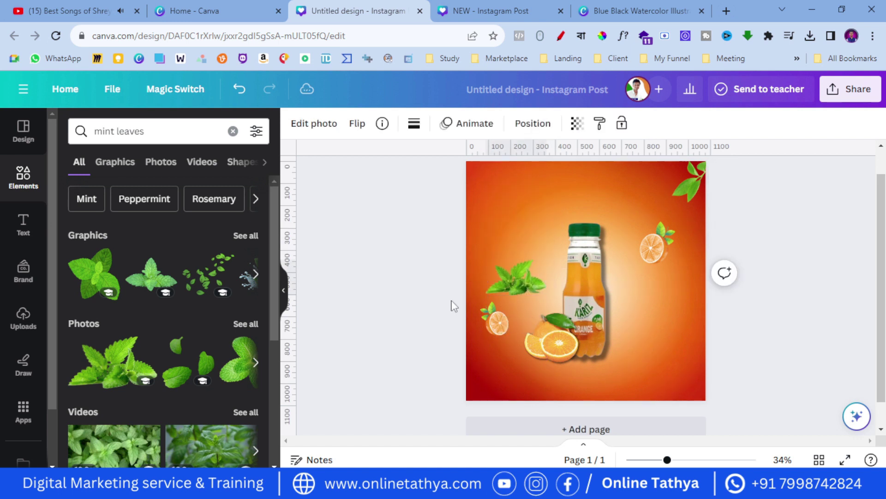
{"action": "left_click", "coordinate": [398, 329]}
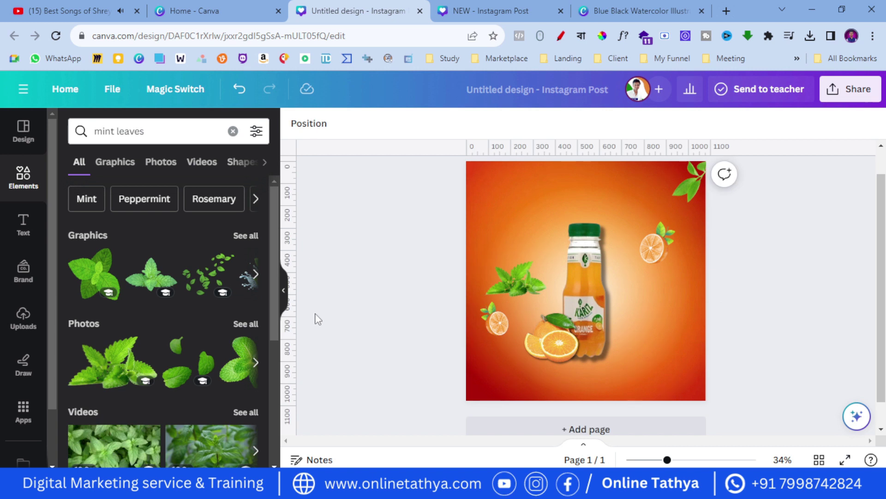
Search the elements for "hand drawn circle" and limit the results to graphics.
{"action": "left_click", "coordinate": [232, 131]}
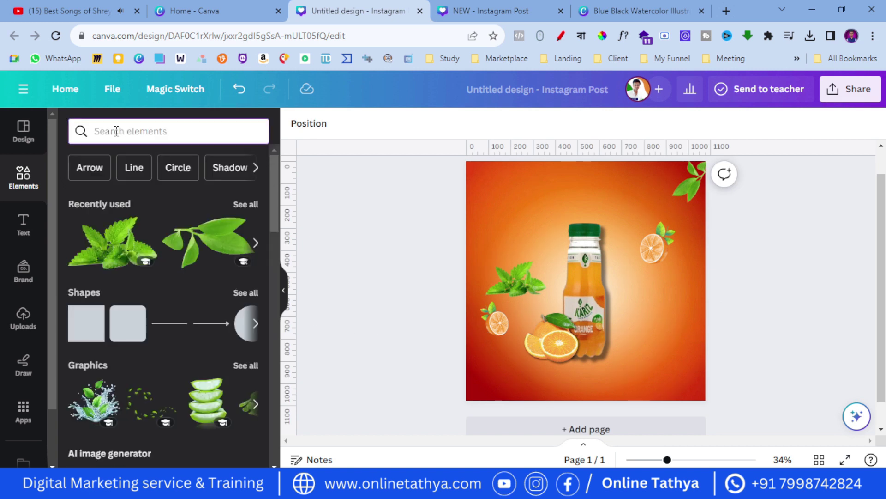
{"action": "type", "text": "hand"}
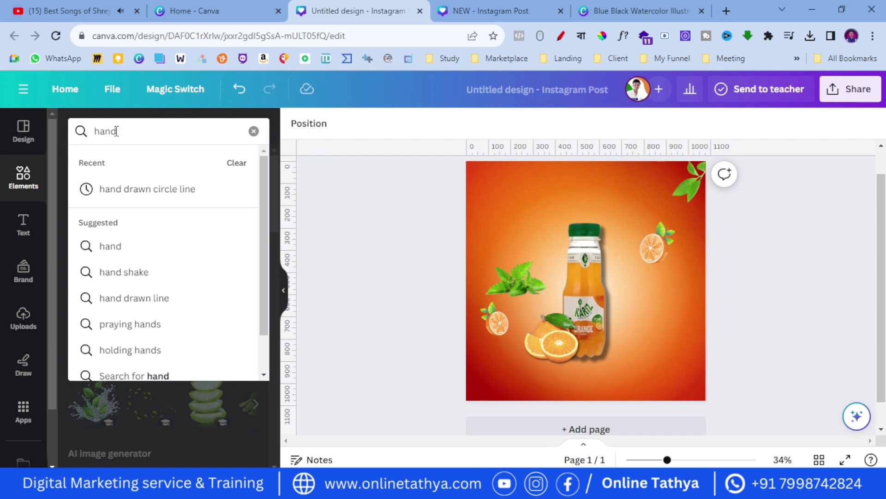
{"action": "type", "text": " drawn circle"}
{"action": "key", "text": "Return"}
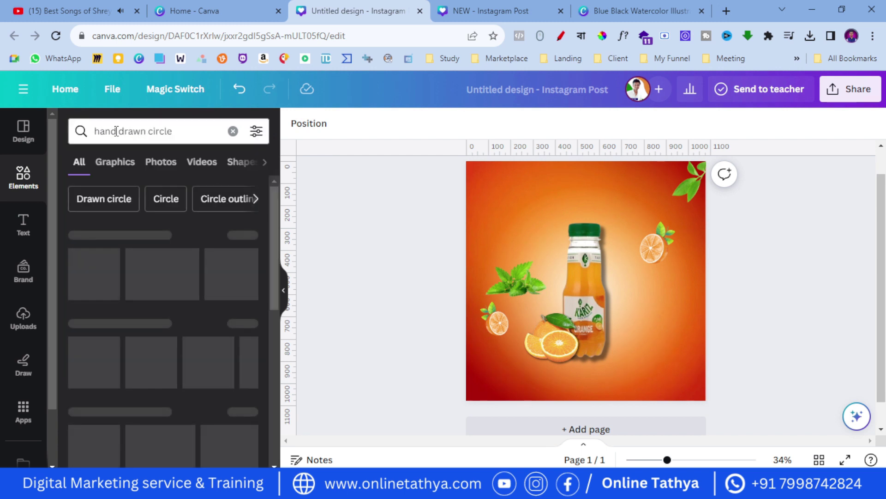
{"action": "left_click", "coordinate": [115, 162]}
{"action": "scroll", "coordinate": [125, 334], "scroll_direction": "down", "scroll_amount": 2}
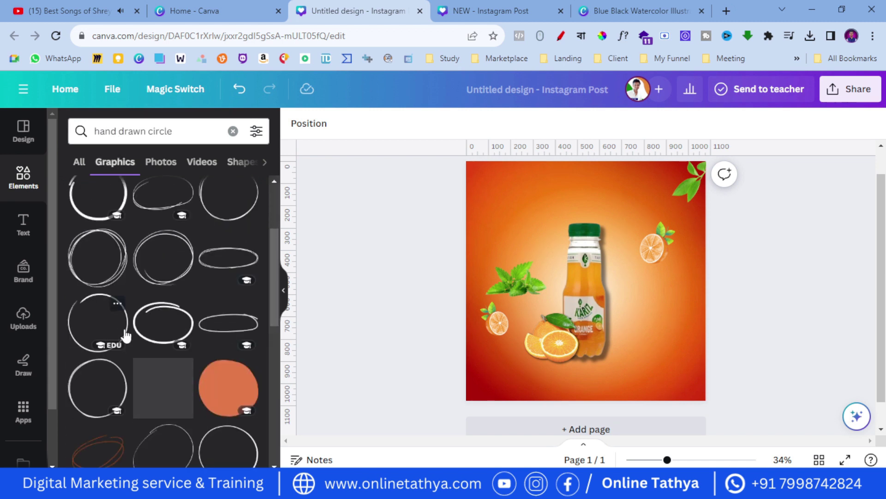
Try the thick hand-drawn oval with overlapping ends on the design, coloured white.
{"action": "left_click", "coordinate": [170, 323]}
{"action": "left_click", "coordinate": [445, 124]}
{"action": "left_click", "coordinate": [105, 301]}
{"action": "left_click", "coordinate": [524, 308]}
{"action": "mouse_move", "coordinate": [575, 283]}
{"action": "left_mouse_down"}
{"action": "mouse_move", "coordinate": [601, 319]}
{"action": "mouse_move", "coordinate": [627, 313]}
{"action": "left_mouse_up"}
{"action": "left_click", "coordinate": [639, 244]}
{"action": "left_click", "coordinate": [170, 323]}
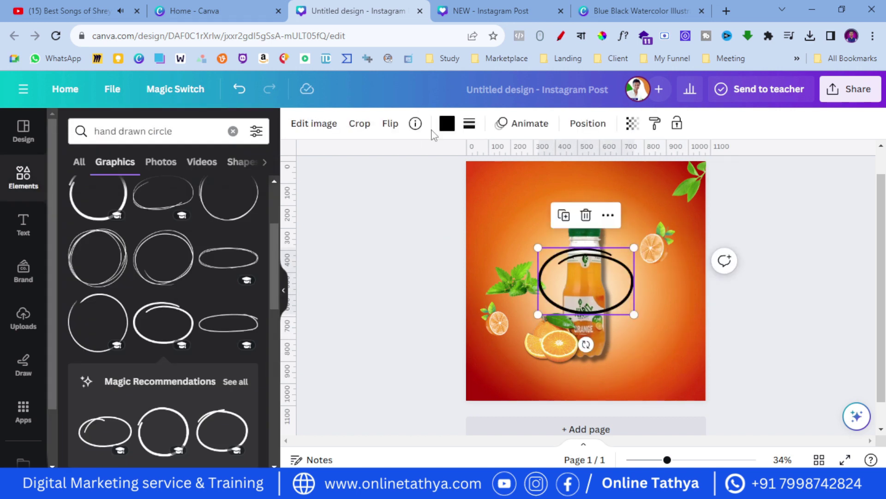
{"action": "left_click", "coordinate": [447, 123]}
{"action": "left_click", "coordinate": [105, 298]}
{"action": "key", "text": "Escape"}
{"action": "left_click_drag", "start_coordinate": [618, 301], "coordinate": [661, 340]}
{"action": "left_click", "coordinate": [630, 256]}
Add the first recommended hand-drawn oval to the design and colour it white.
{"action": "left_click", "coordinate": [105, 431]}
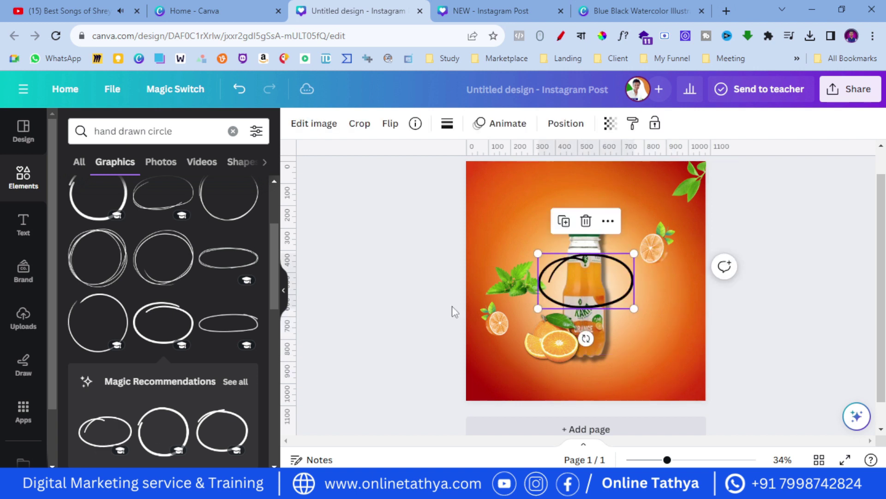
{"action": "left_click", "coordinate": [447, 123]}
{"action": "left_click", "coordinate": [105, 299]}
{"action": "key", "text": "Escape"}
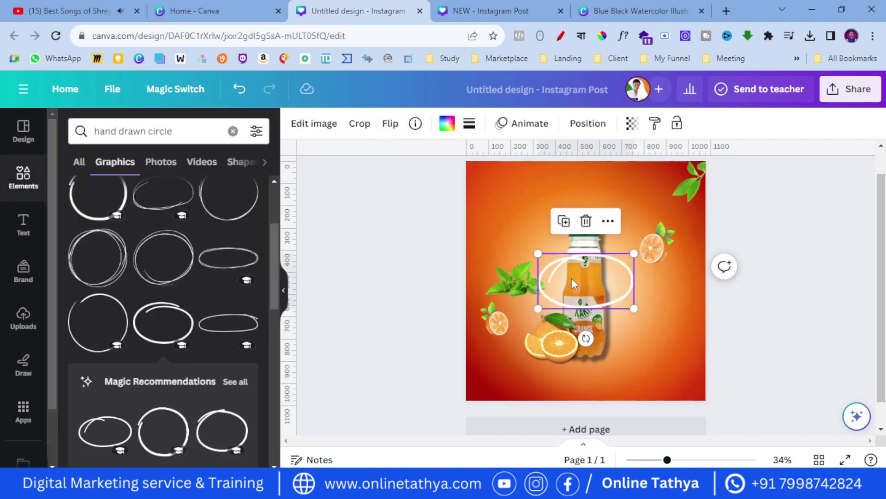
Shrink the white oval, tilt it slightly counter-clockwise, and place it right of the bottle's lower part.
{"action": "left_click_drag", "start_coordinate": [586, 282], "coordinate": [632, 326]}
{"action": "left_click_drag", "start_coordinate": [633, 390], "coordinate": [660, 386]}
{"action": "left_click_drag", "start_coordinate": [598, 374], "coordinate": [634, 366]}
{"action": "left_click_drag", "start_coordinate": [658, 316], "coordinate": [659, 328]}
{"action": "left_click", "coordinate": [724, 280]}
{"action": "left_click", "coordinate": [637, 336]}
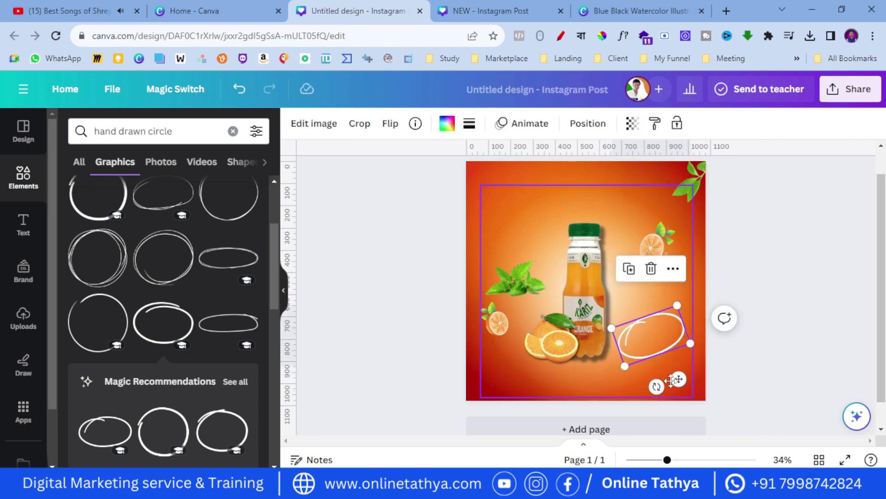
{"action": "left_click_drag", "start_coordinate": [645, 383], "coordinate": [649, 392]}
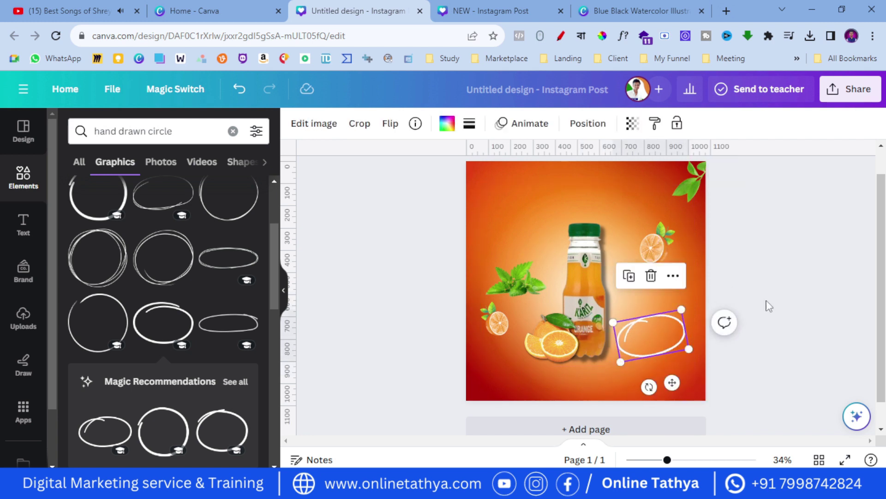
{"action": "left_click", "coordinate": [732, 317]}
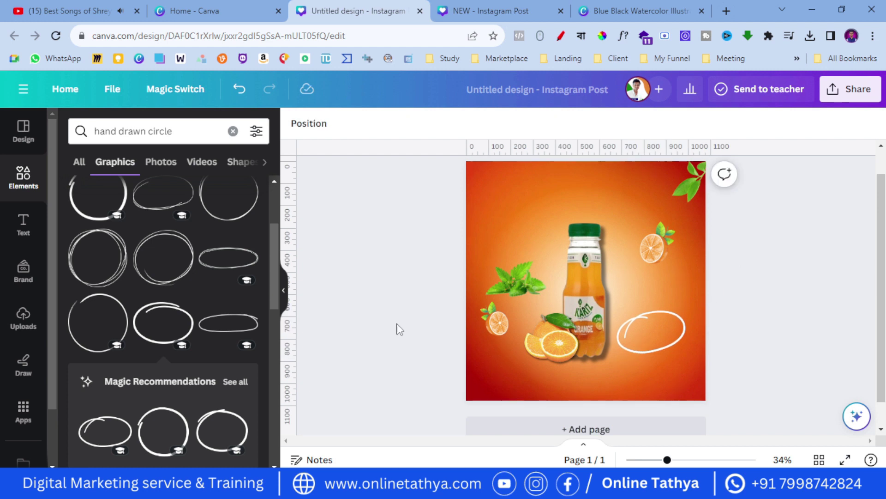
Search the graphics for "outline" and try a small rounded square outline in the page's upper left area.
{"action": "left_click", "coordinate": [22, 177]}
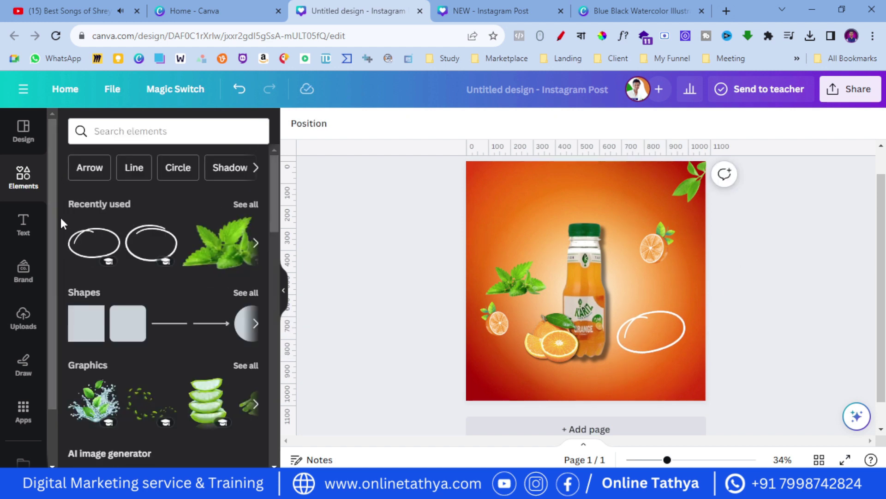
{"action": "left_click", "coordinate": [124, 134]}
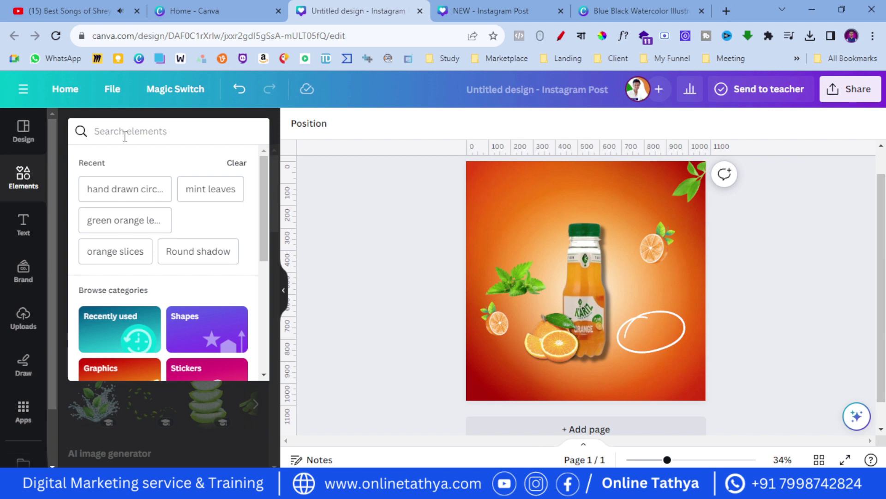
{"action": "type", "text": "outline"}
{"action": "key", "text": "Return"}
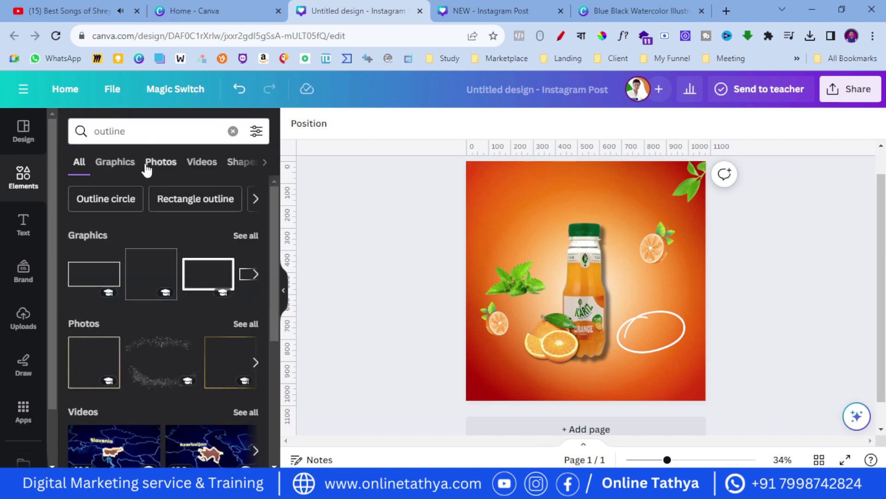
{"action": "left_click", "coordinate": [111, 164]}
{"action": "left_click", "coordinate": [162, 322]}
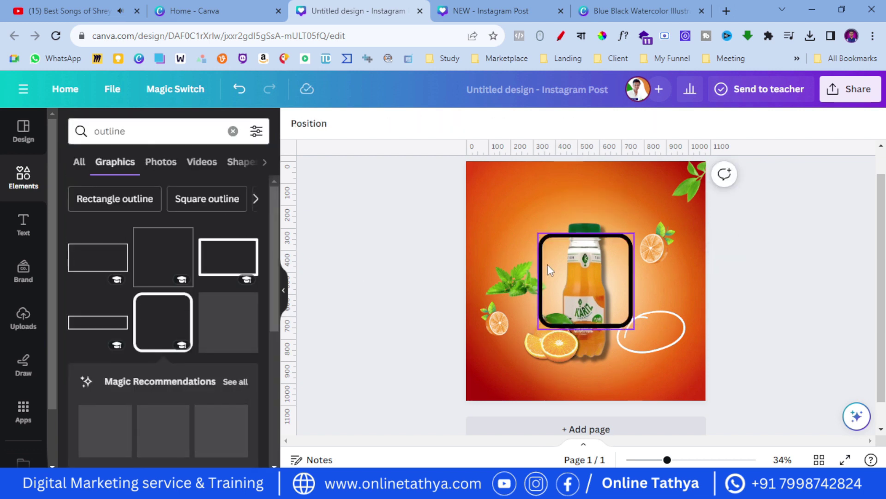
{"action": "left_click_drag", "start_coordinate": [553, 267], "coordinate": [495, 225]}
{"action": "left_click_drag", "start_coordinate": [574, 289], "coordinate": [541, 253]}
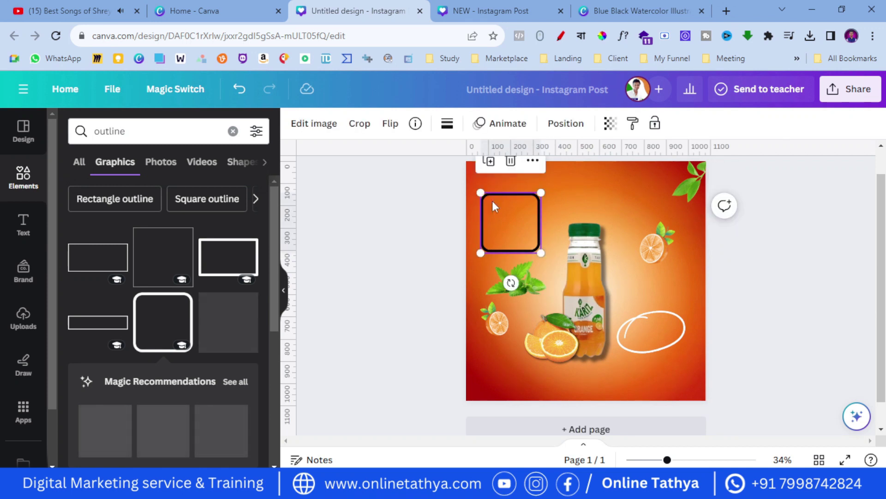
{"action": "left_click", "coordinate": [510, 161]}
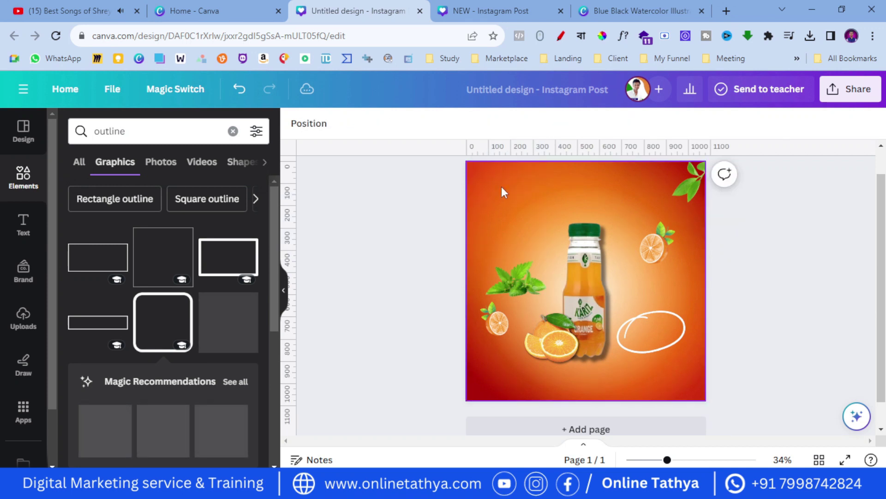
Search the elements for "shape", add a plain square, and set its corner rounding to 77.
{"action": "left_click", "coordinate": [33, 185]}
{"action": "type", "text": "shape"}
{"action": "key", "text": "Return"}
{"action": "left_click", "coordinate": [90, 273]}
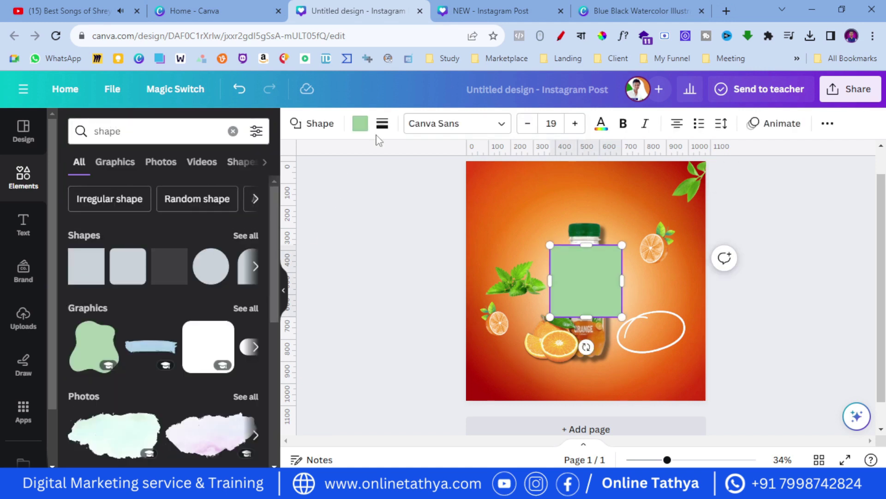
{"action": "left_click", "coordinate": [382, 123]}
{"action": "left_click_drag", "start_coordinate": [383, 242], "coordinate": [538, 241]}
{"action": "left_click", "coordinate": [382, 206]}
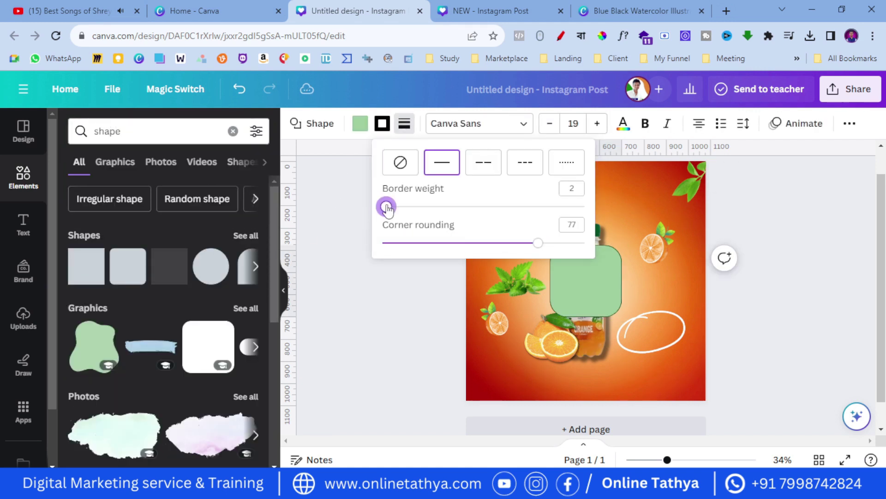
Fill the rounded square with white and resize it into a flat pill near the page's lower left corner.
{"action": "left_click", "coordinate": [360, 124]}
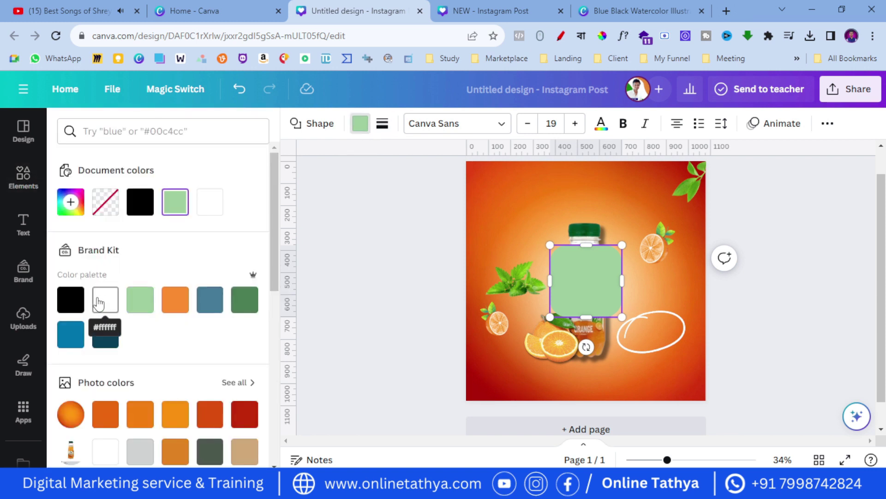
{"action": "left_click", "coordinate": [98, 303]}
{"action": "left_click", "coordinate": [568, 277]}
{"action": "left_click_drag", "start_coordinate": [586, 245], "coordinate": [493, 386]}
{"action": "left_click", "coordinate": [509, 389]}
{"action": "left_click", "coordinate": [451, 382]}
{"action": "scroll", "coordinate": [458, 367], "scroll_direction": "up", "scroll_amount": 1}
Add a subheading reading "Orange Juice" just above the bottle.
{"action": "left_click", "coordinate": [23, 225]}
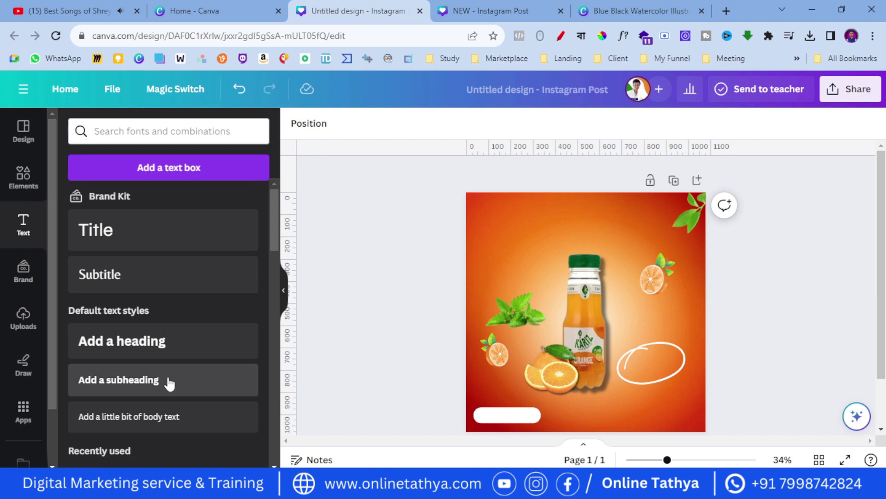
{"action": "left_click", "coordinate": [168, 376]}
{"action": "left_click_drag", "start_coordinate": [577, 316], "coordinate": [576, 240]}
{"action": "double_click", "coordinate": [576, 241]}
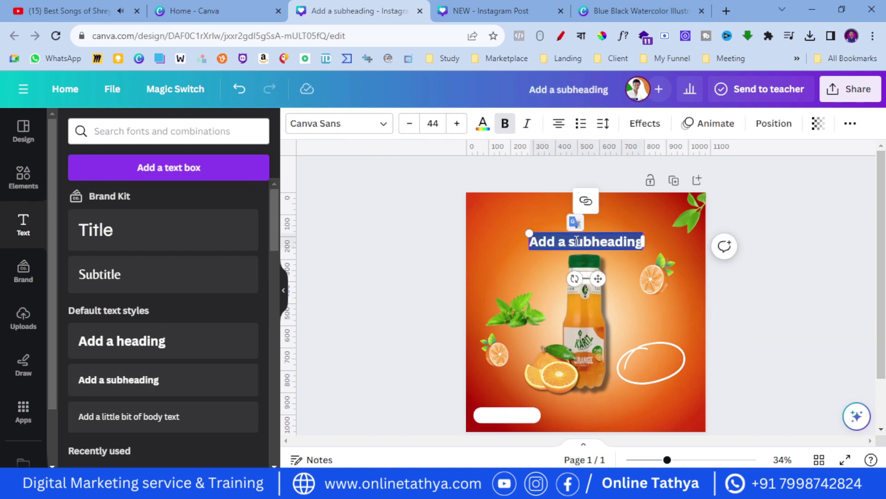
{"action": "type", "text": "orange Juice"}
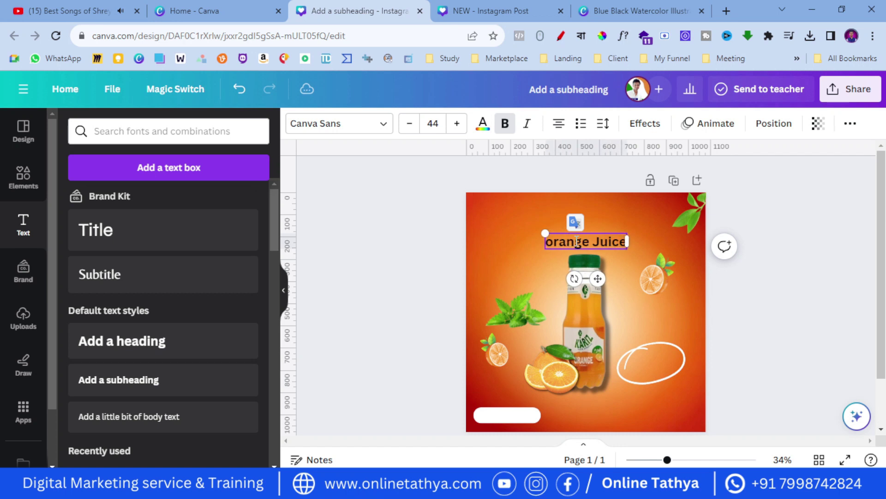
{"action": "left_click", "coordinate": [585, 240]}
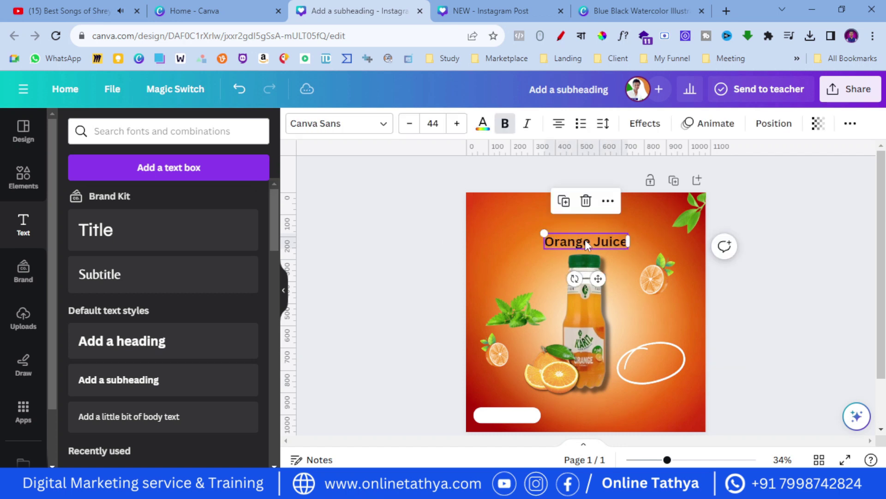
Change the "Orange Juice" text's font to Courgette.
{"action": "left_click", "coordinate": [383, 124]}
{"action": "left_click", "coordinate": [137, 167]}
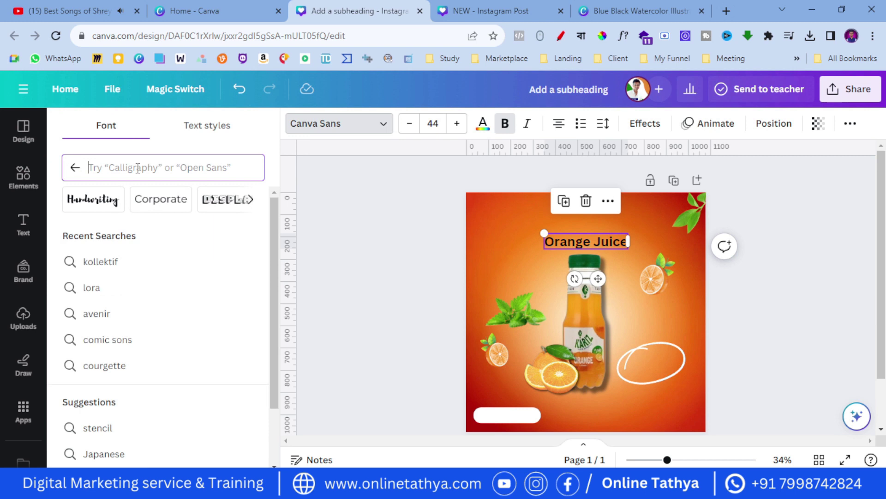
{"action": "type", "text": "courgette"}
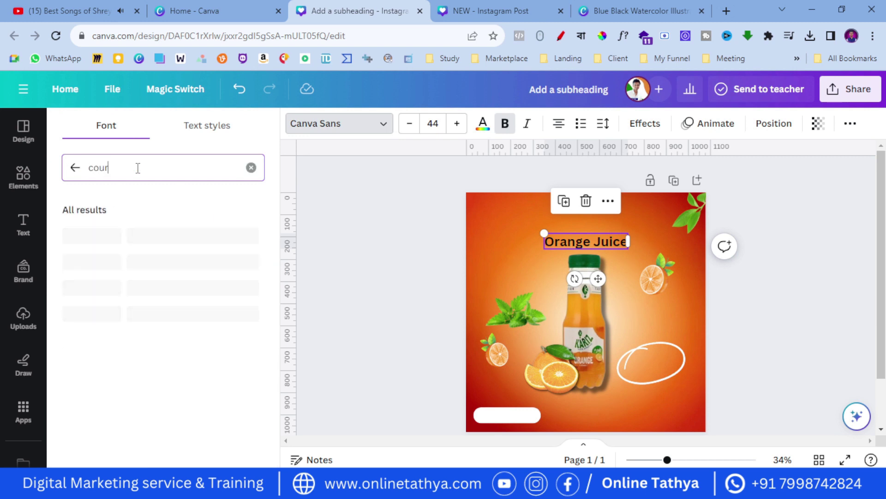
{"action": "left_click", "coordinate": [111, 234]}
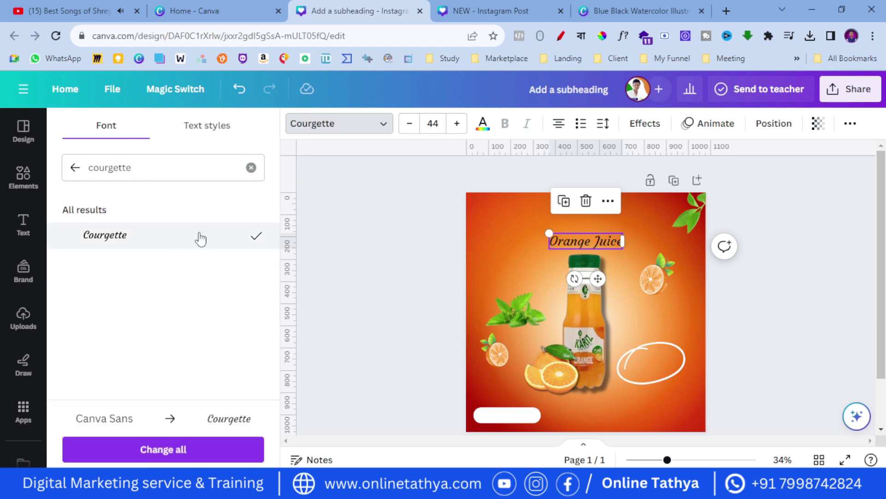
{"action": "left_click", "coordinate": [435, 217]}
Enlarge the "Orange Juice" text to size 72.7 above the bottle and colour it white.
{"action": "left_click_drag", "start_coordinate": [545, 233], "coordinate": [497, 227]}
{"action": "left_click_drag", "start_coordinate": [551, 239], "coordinate": [572, 232]}
{"action": "left_click", "coordinate": [527, 239]}
{"action": "left_click", "coordinate": [483, 123]}
{"action": "left_click", "coordinate": [105, 299]}
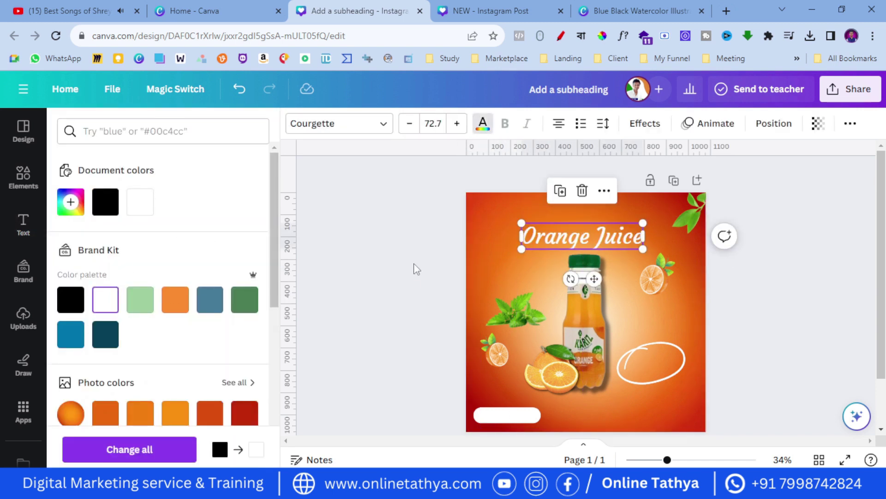
{"action": "left_click", "coordinate": [415, 268]}
Give the "Orange Juice" text a black Shadow effect with offset 100, direction -39 and blur 60.
{"action": "left_click", "coordinate": [573, 235]}
{"action": "left_click", "coordinate": [636, 125]}
{"action": "left_click", "coordinate": [157, 203]}
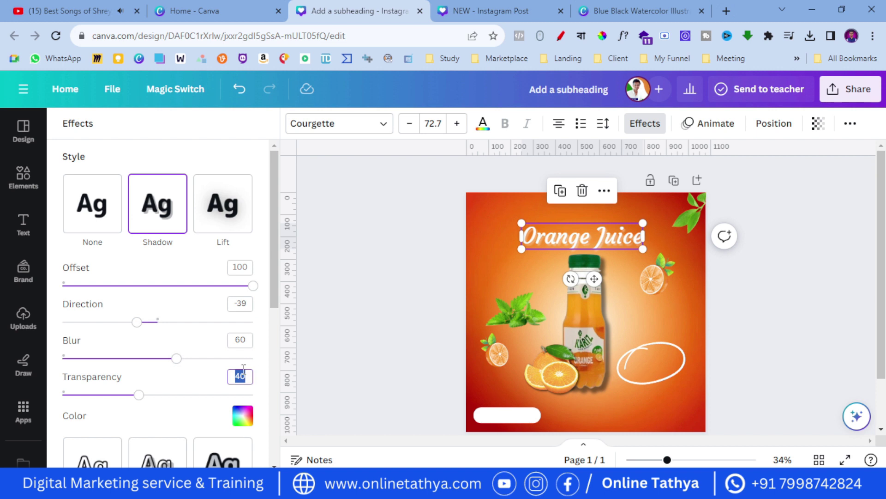
{"action": "left_click", "coordinate": [241, 416]}
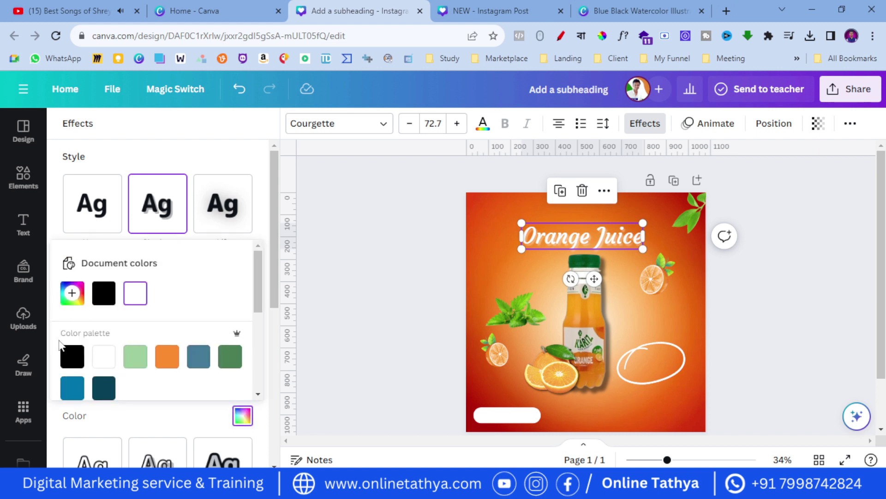
{"action": "left_click", "coordinate": [70, 355]}
{"action": "left_click", "coordinate": [363, 299]}
Increase the "Orange Juice" text size to 81.7 and nudge it to sit above the bottle cap.
{"action": "left_click", "coordinate": [586, 237]}
{"action": "left_click", "coordinate": [459, 123]}
{"action": "left_click", "coordinate": [462, 123]}
{"action": "left_click", "coordinate": [463, 124]}
{"action": "left_click", "coordinate": [463, 123]}
{"action": "left_click", "coordinate": [457, 123]}
{"action": "left_click", "coordinate": [457, 123]}
{"action": "left_click", "coordinate": [457, 123]}
{"action": "left_click", "coordinate": [457, 124]}
{"action": "left_click", "coordinate": [457, 123]}
{"action": "left_click_drag", "start_coordinate": [580, 224], "coordinate": [584, 221]}
{"action": "left_click", "coordinate": [415, 276]}
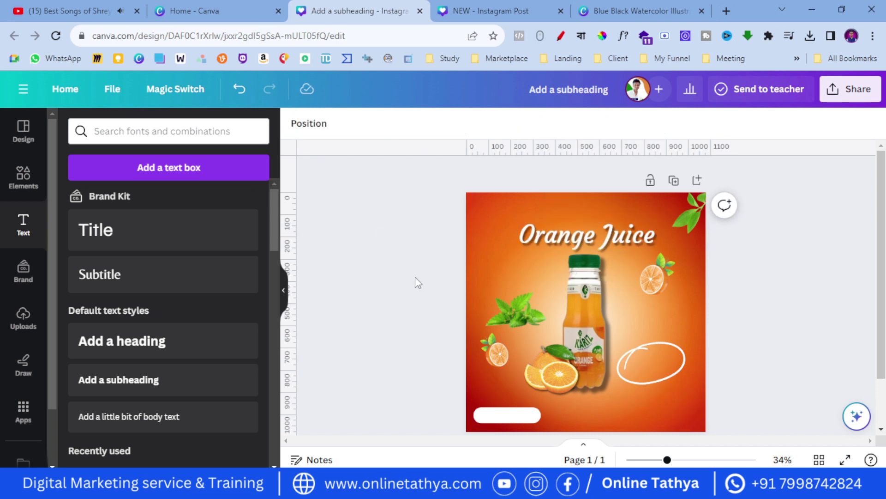
Place a copy of the "Orange Juice" text directly above the original and change the copy's wording to "Special".
{"action": "left_click", "coordinate": [580, 288]}
{"action": "left_click_drag", "start_coordinate": [625, 230], "coordinate": [582, 254]}
{"action": "left_click", "coordinate": [423, 323]}
{"action": "left_click", "coordinate": [561, 192]}
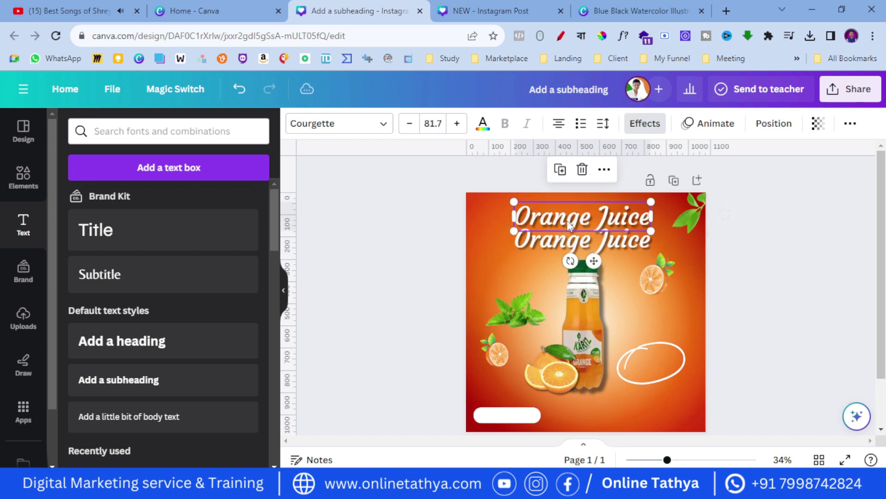
{"action": "left_click", "coordinate": [568, 218]}
{"action": "type", "text": "Speci"}
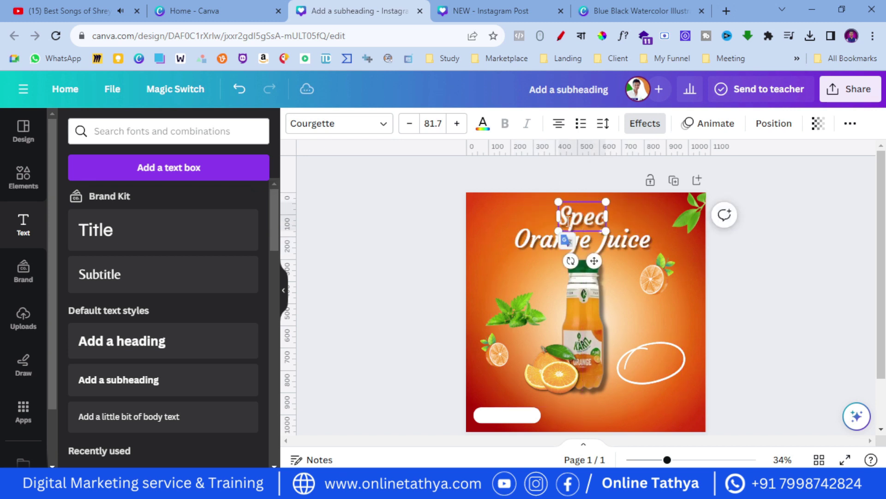
{"action": "type", "text": "al"}
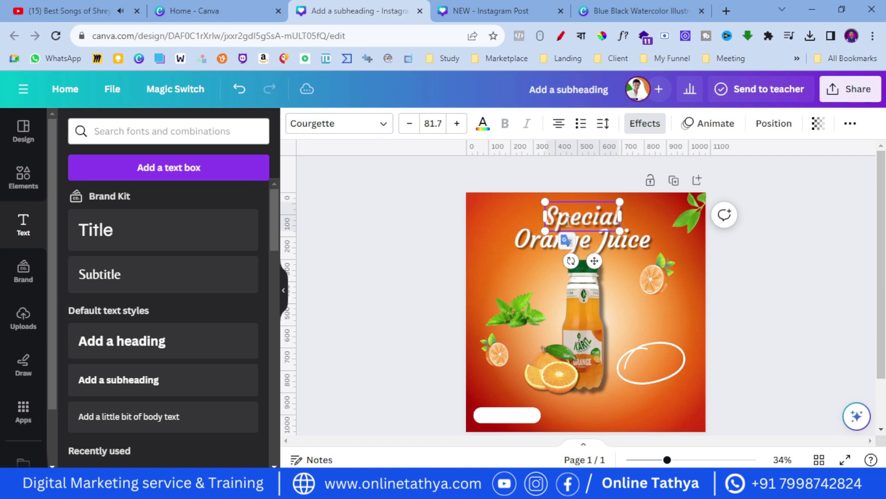
Extend the "Special" text to "Special Menu", shrink it to size 58 and place it above "Orange Juice".
{"action": "type", "text": " Mu"}
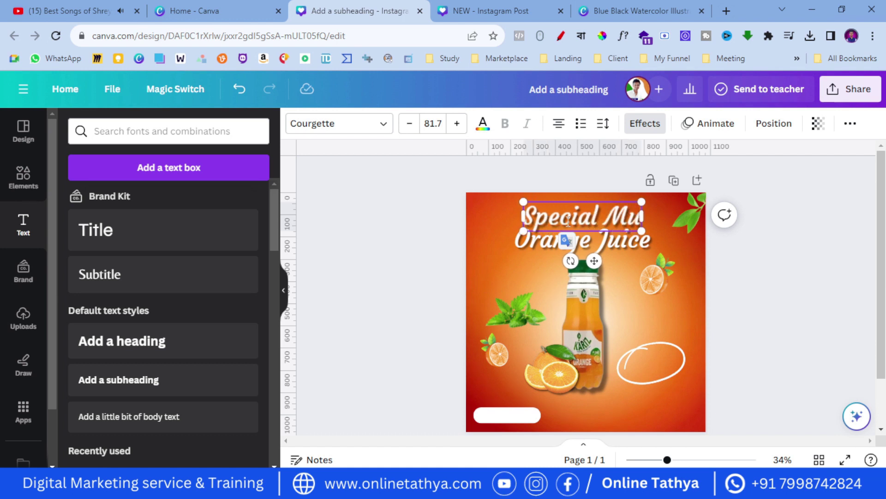
{"action": "key", "text": "BackSpace"}
{"action": "type", "text": "enu"}
{"action": "left_click_drag", "start_coordinate": [510, 231], "coordinate": [545, 222]}
{"action": "left_click_drag", "start_coordinate": [605, 211], "coordinate": [592, 215]}
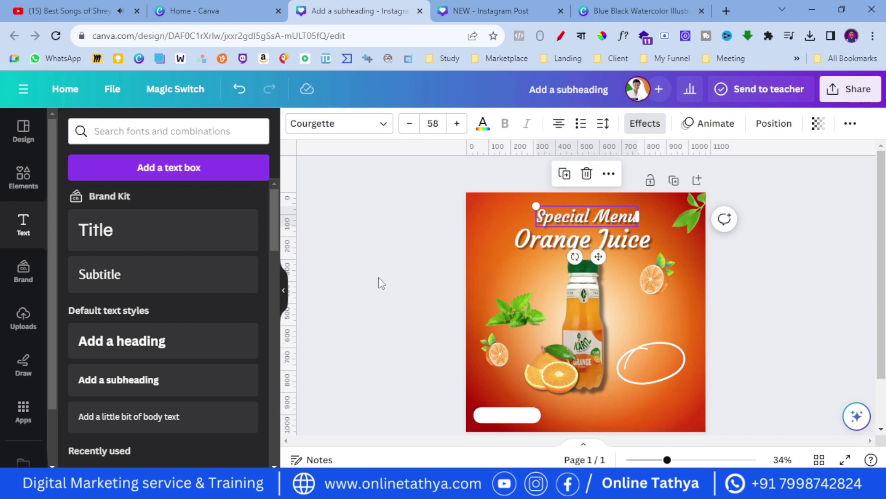
{"action": "left_click", "coordinate": [385, 248]}
Nudge the "Special Menu" text slightly to the left so it sits centred over "Orange Juice".
{"action": "left_click", "coordinate": [595, 216]}
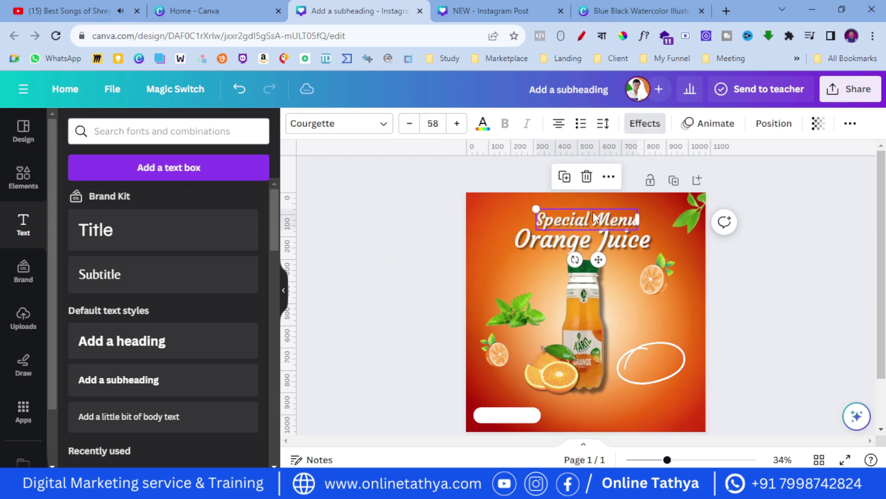
{"action": "key", "text": "Left"}
{"action": "key", "text": "Left"}
{"action": "key", "text": "Left"}
{"action": "key", "text": "Left"}
{"action": "key", "text": "Left"}
{"action": "key", "text": "Left"}
{"action": "key", "text": "Left"}
{"action": "key", "text": "Left"}
{"action": "key", "text": "Left"}
{"action": "key", "text": "Left"}
{"action": "key", "text": "Right"}
{"action": "key", "text": "Right"}
{"action": "left_click", "coordinate": [460, 257]}
Shift both the "Orange Juice" and "Special Menu" headline lines slightly down toward the bottle cap.
{"action": "left_click", "coordinate": [541, 244]}
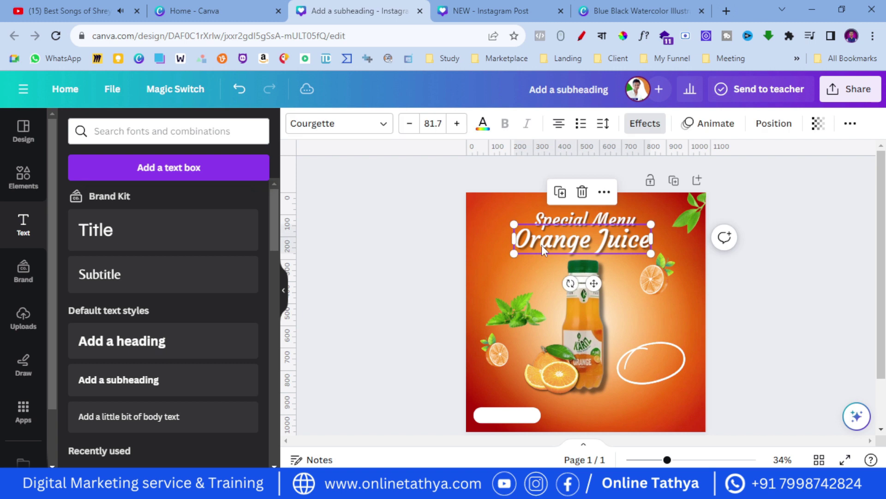
{"action": "key", "text": "Down"}
{"action": "key", "text": "Down"}
{"action": "key", "text": "Down"}
{"action": "key", "text": "Down"}
{"action": "key", "text": "Down"}
{"action": "key", "text": "Down"}
{"action": "key", "text": "Down"}
{"action": "key", "text": "Down"}
{"action": "key", "text": "Down"}
{"action": "key", "text": "Down"}
{"action": "key", "text": "Down"}
{"action": "key", "text": "Down"}
{"action": "left_click", "coordinate": [586, 219]}
{"action": "key", "text": "Down"}
{"action": "key", "text": "Down"}
{"action": "key", "text": "Down"}
{"action": "key", "text": "Down"}
{"action": "key", "text": "Down"}
{"action": "key", "text": "Down"}
{"action": "key", "text": "Down"}
{"action": "key", "text": "Down"}
{"action": "key", "text": "Down"}
{"action": "key", "text": "Down"}
{"action": "key", "text": "Down"}
{"action": "key", "text": "Down"}
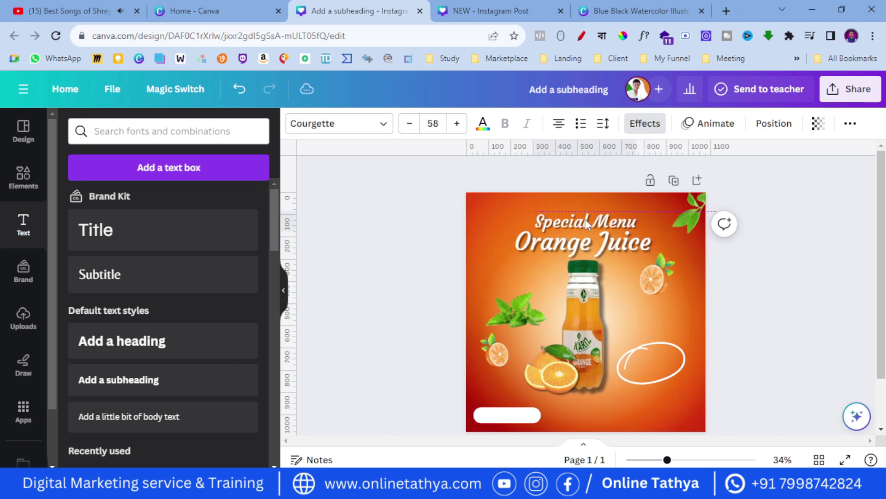
{"action": "left_click", "coordinate": [440, 274]}
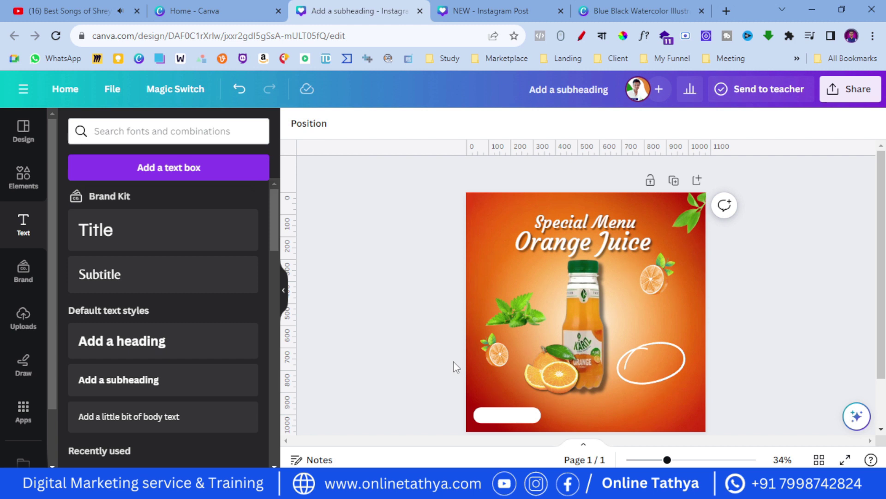
{"action": "left_click", "coordinate": [553, 240]}
{"action": "left_click", "coordinate": [556, 229]}
{"action": "left_click", "coordinate": [440, 266]}
Add a subheading reading "30%", move it into the hand-drawn white oval and colour it white.
{"action": "left_click", "coordinate": [143, 376]}
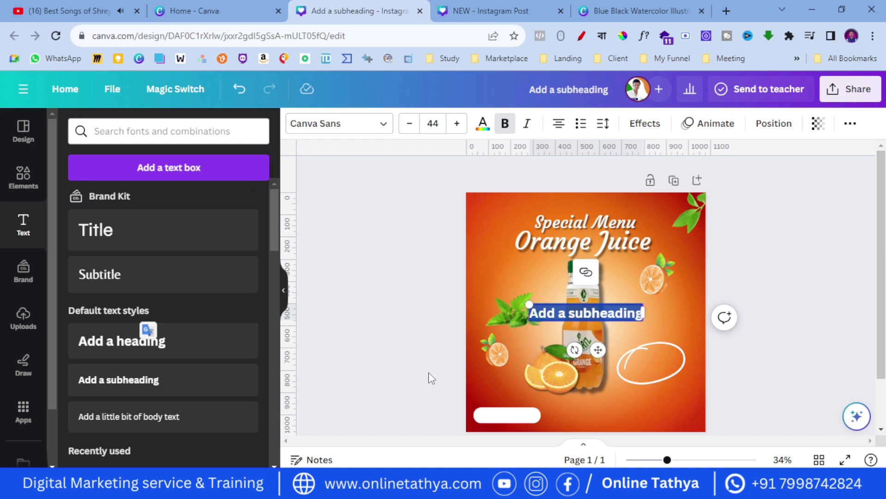
{"action": "type", "text": "30"}
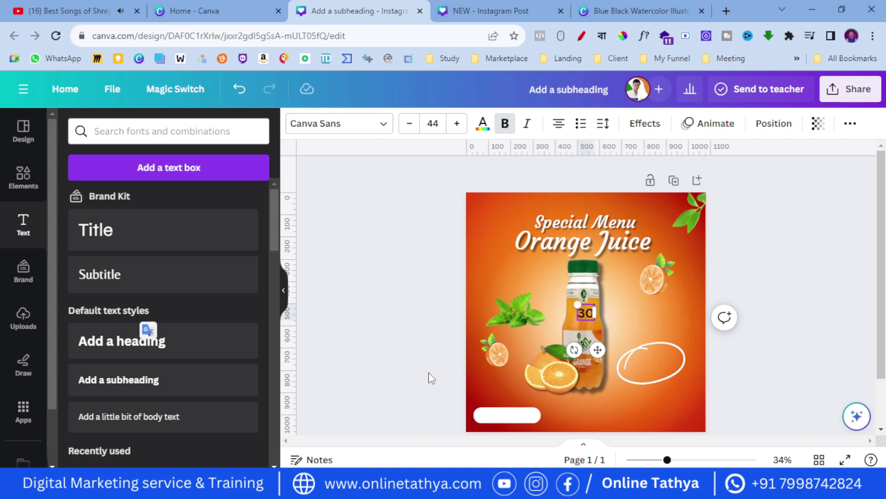
{"action": "left_click_drag", "start_coordinate": [585, 313], "coordinate": [651, 358]}
{"action": "left_click", "coordinate": [483, 124]}
{"action": "left_click", "coordinate": [105, 299]}
Give the "30%" text a black Shadow effect with an offset of about 59.
{"action": "left_click", "coordinate": [645, 123]}
{"action": "left_click", "coordinate": [158, 203]}
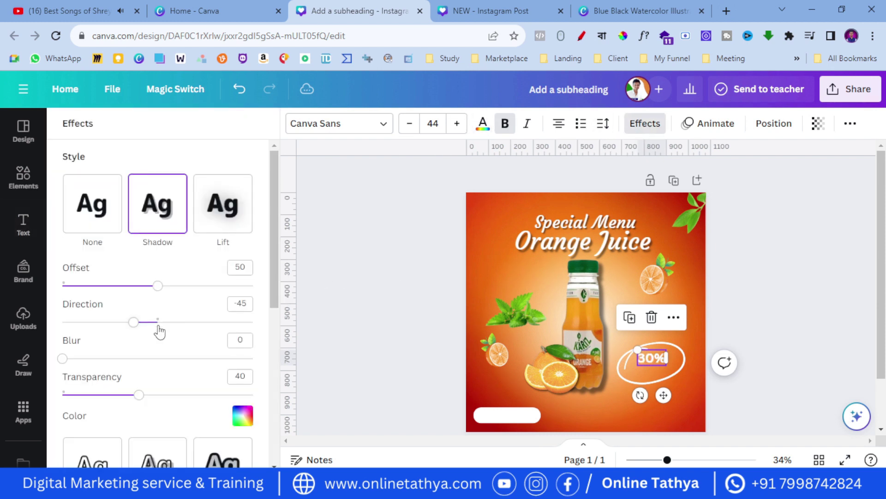
{"action": "left_click", "coordinate": [242, 415]}
{"action": "left_click", "coordinate": [103, 293]}
{"action": "left_click", "coordinate": [249, 418]}
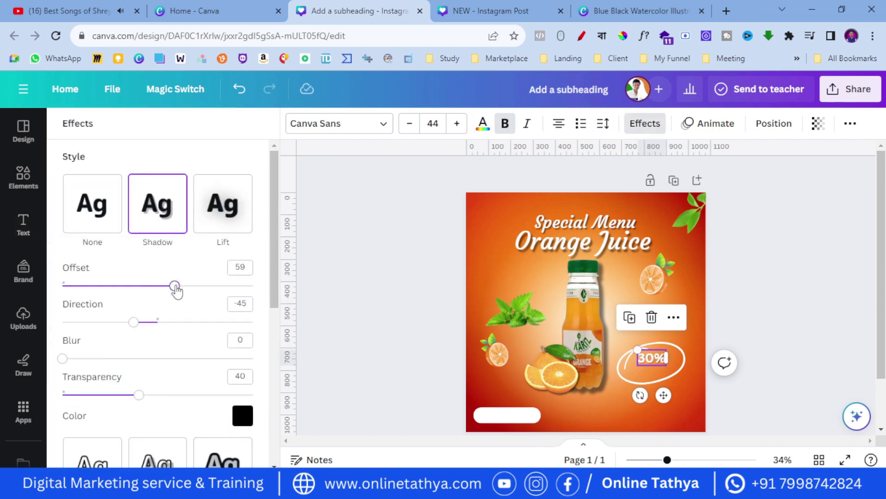
{"action": "left_click", "coordinate": [401, 313]}
{"action": "left_click", "coordinate": [651, 358]}
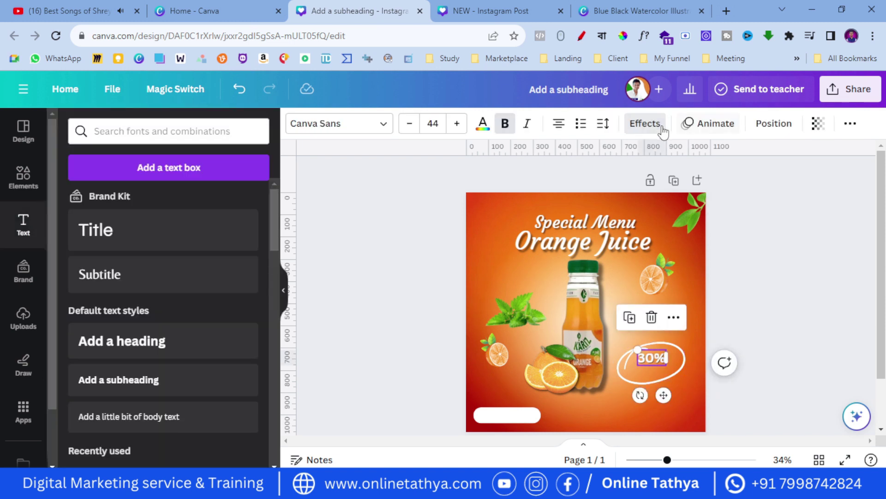
Apply the Curve shape effect to the "30%" text and adjust its bend.
{"action": "left_click", "coordinate": [645, 123]}
{"action": "scroll", "coordinate": [169, 444], "scroll_direction": "down", "scroll_amount": 6}
{"action": "left_click", "coordinate": [170, 444]}
{"action": "scroll", "coordinate": [170, 444], "scroll_direction": "down", "scroll_amount": 1}
{"action": "left_click_drag", "start_coordinate": [205, 451], "coordinate": [111, 452]}
{"action": "left_click", "coordinate": [337, 418]}
Increase the "30%" text to size 56 and reposition it in the upper part of the white oval.
{"action": "left_click", "coordinate": [651, 359]}
{"action": "left_click", "coordinate": [457, 124]}
{"action": "left_click", "coordinate": [456, 123]}
{"action": "left_click", "coordinate": [457, 123]}
{"action": "left_click", "coordinate": [457, 124]}
{"action": "left_click", "coordinate": [456, 123]}
{"action": "left_click_drag", "start_coordinate": [647, 357], "coordinate": [666, 356]}
{"action": "left_click", "coordinate": [456, 123]}
{"action": "left_click", "coordinate": [456, 124]}
{"action": "left_click", "coordinate": [456, 123]}
{"action": "left_click", "coordinate": [457, 124]}
{"action": "left_click", "coordinate": [456, 123]}
Change the font of the "30%" text to Avenir.
{"action": "left_click", "coordinate": [668, 362]}
{"action": "left_click", "coordinate": [340, 124]}
{"action": "left_click", "coordinate": [251, 167]}
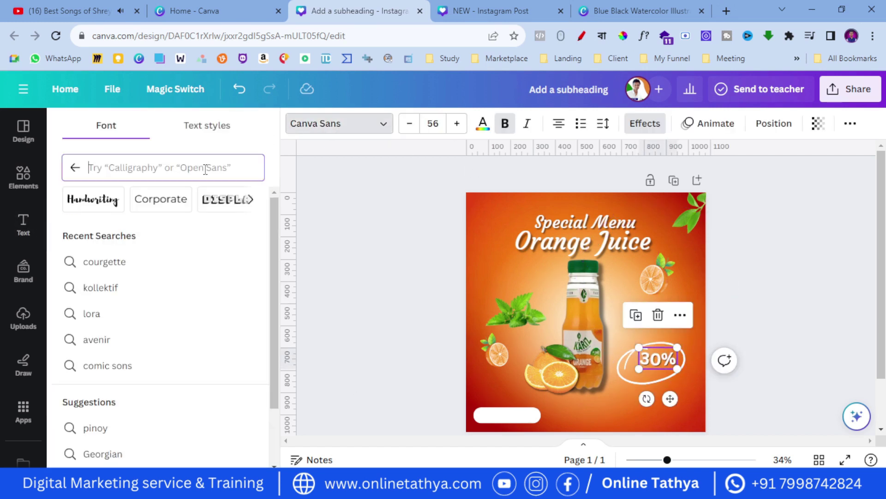
{"action": "type", "text": "Avenir"}
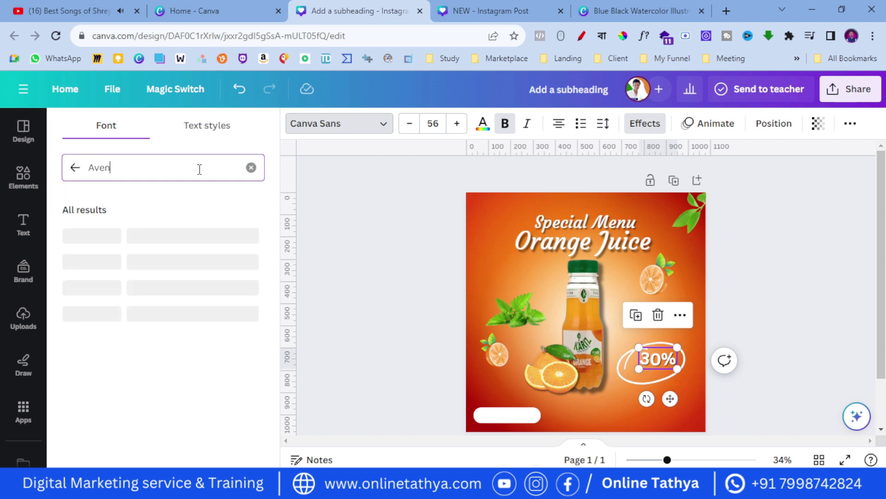
{"action": "left_click", "coordinate": [125, 237]}
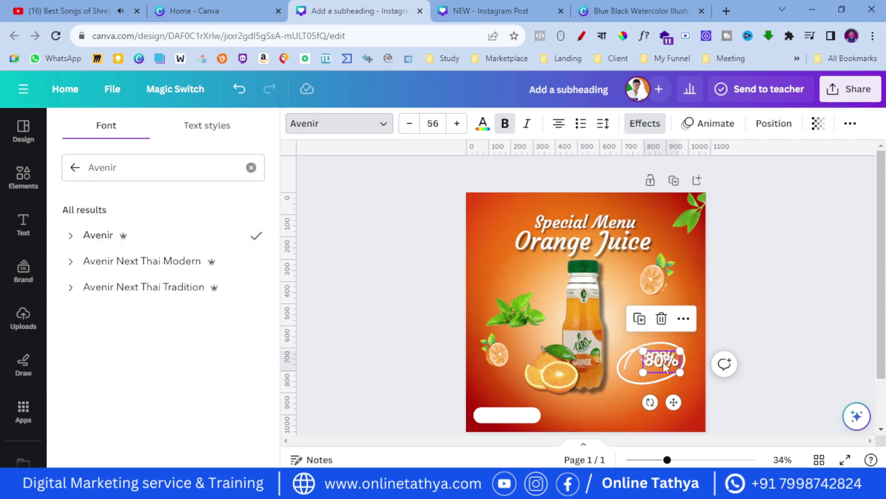
Duplicate the "30%" text, reword the copy as "OFF" at size 49 and place it below "30%" inside the oval.
{"action": "left_click", "coordinate": [635, 315]}
{"action": "type", "text": "OFF"}
{"action": "left_click", "coordinate": [409, 124]}
{"action": "left_click", "coordinate": [410, 123]}
{"action": "left_click", "coordinate": [410, 123]}
{"action": "left_click", "coordinate": [410, 124]}
{"action": "left_click", "coordinate": [410, 123]}
{"action": "left_click", "coordinate": [324, 247]}
{"action": "left_click", "coordinate": [650, 374]}
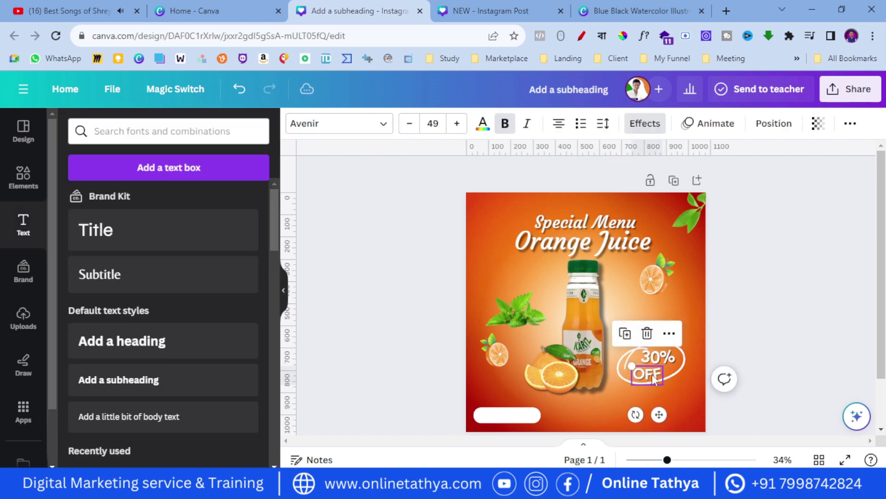
{"action": "left_click", "coordinate": [388, 369]}
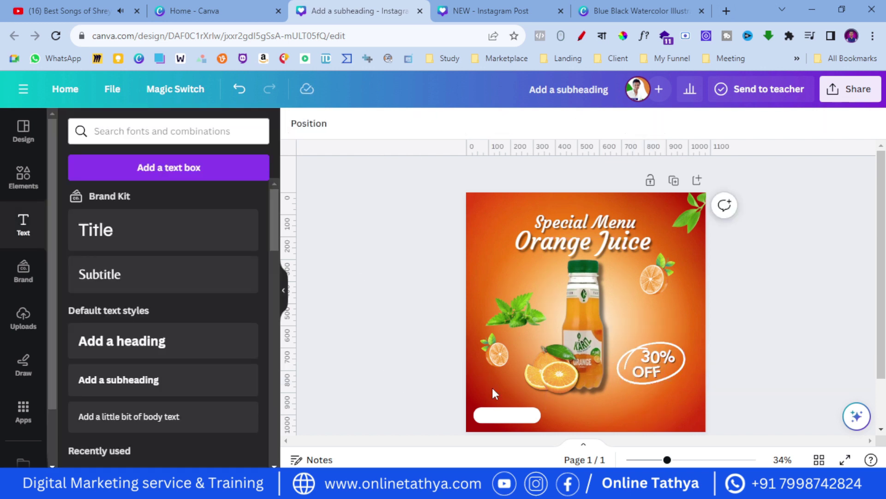
Add a subheading reading "Order Now!" and place it on the white rounded bar at the post's lower edge.
{"action": "left_click", "coordinate": [139, 375]}
{"action": "double_click", "coordinate": [597, 311]}
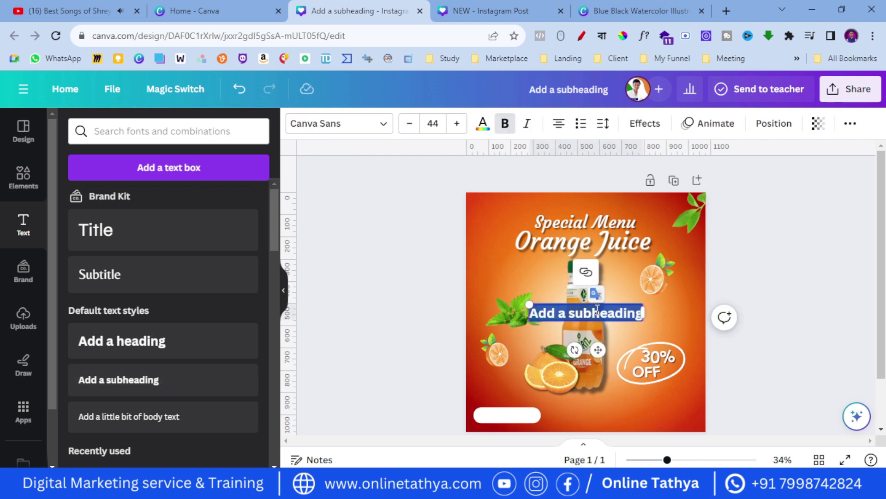
{"action": "type", "text": "Order No"}
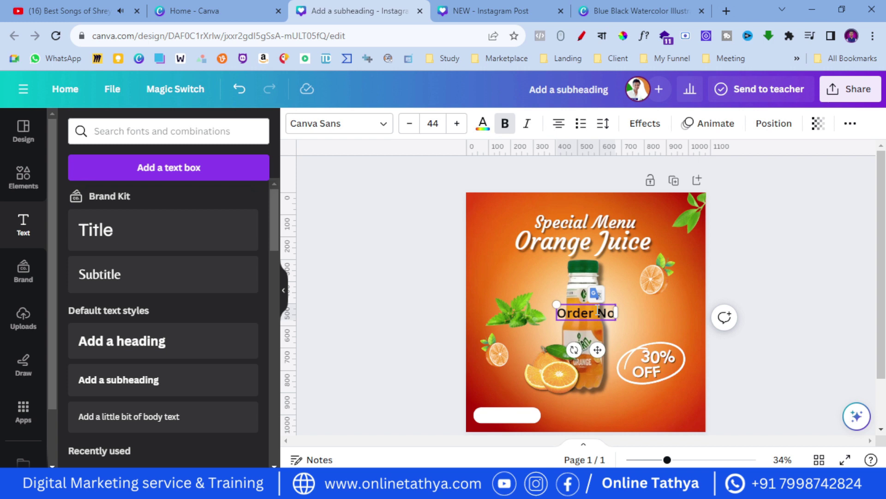
{"action": "left_click", "coordinate": [443, 309]}
{"action": "left_click_drag", "start_coordinate": [588, 310], "coordinate": [513, 423]}
Reduce the "Order Now!" text to size 35 and nudge it to sit centred within the white rounded bar.
{"action": "left_click", "coordinate": [409, 123]}
{"action": "left_click", "coordinate": [409, 124]}
{"action": "left_click", "coordinate": [409, 124]}
{"action": "left_click", "coordinate": [409, 123]}
{"action": "left_click", "coordinate": [409, 124]}
{"action": "left_click", "coordinate": [409, 124]}
{"action": "left_click", "coordinate": [409, 124]}
{"action": "left_click", "coordinate": [354, 289]}
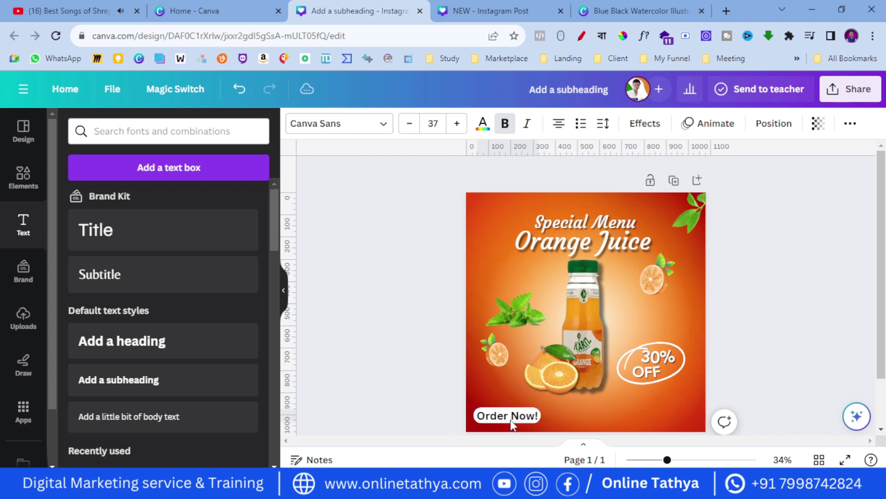
{"action": "left_click", "coordinate": [418, 407]}
{"action": "left_click", "coordinate": [522, 414]}
{"action": "left_click", "coordinate": [409, 123]}
{"action": "left_click", "coordinate": [409, 123]}
{"action": "left_click", "coordinate": [460, 424]}
{"action": "left_click", "coordinate": [503, 421]}
{"action": "key", "text": "Down"}
{"action": "key", "text": "Down"}
{"action": "key", "text": "Down"}
{"action": "left_click", "coordinate": [413, 380]}
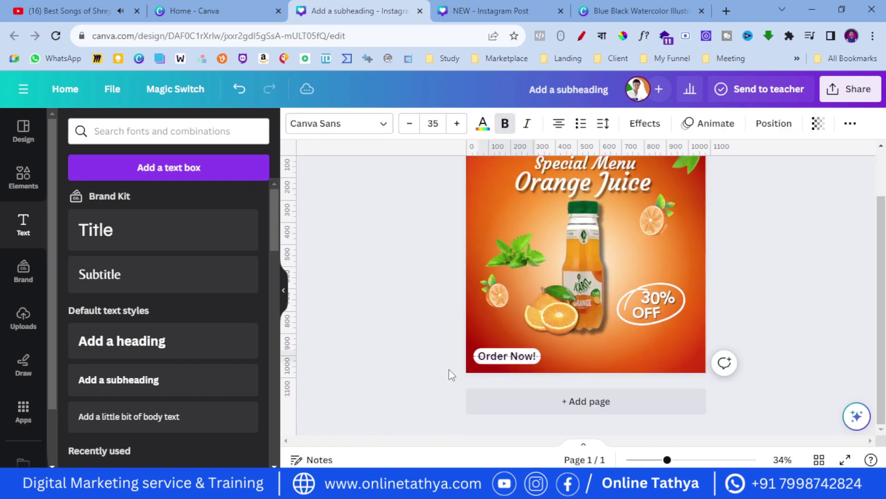
Search the elements for "box" and insert the square outline graphic.
{"action": "left_click", "coordinate": [23, 176]}
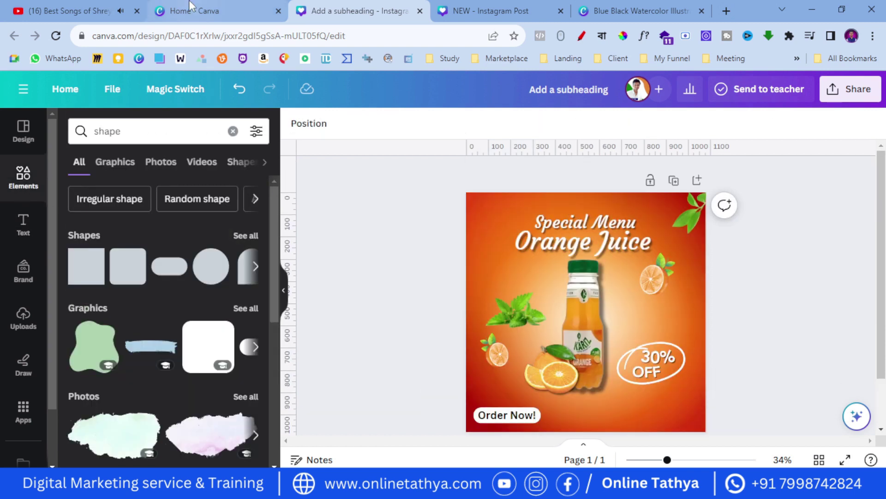
{"action": "left_click", "coordinate": [36, 225]}
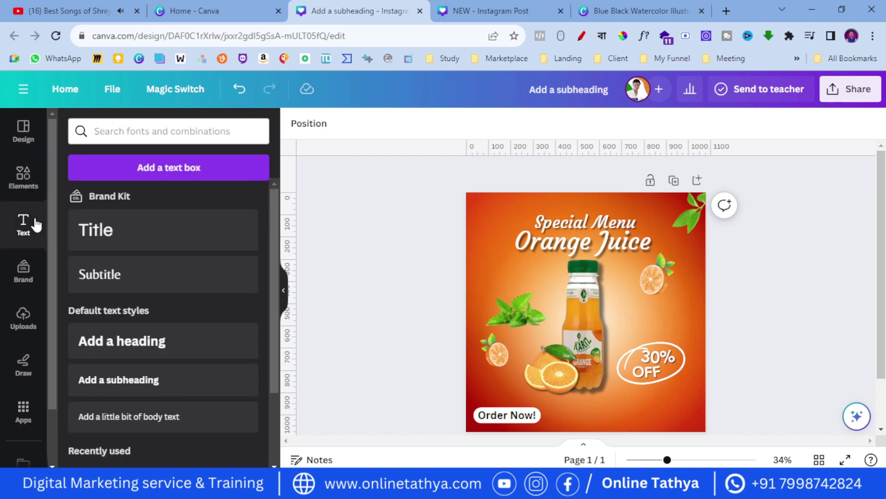
{"action": "left_click", "coordinate": [23, 177]}
{"action": "triple_click", "coordinate": [106, 131]}
{"action": "type", "text": "box"}
{"action": "key", "text": "Return"}
{"action": "left_click", "coordinate": [81, 267]}
Resize the square outline, thicken its border and place it beside the bottle, above the mint leaves.
{"action": "left_click_drag", "start_coordinate": [509, 270], "coordinate": [527, 243]}
{"action": "left_click", "coordinate": [447, 123]}
{"action": "left_click", "coordinate": [446, 123]}
{"action": "left_click", "coordinate": [470, 123]}
{"action": "left_click_drag", "start_coordinate": [469, 207], "coordinate": [509, 206]}
{"action": "left_click_drag", "start_coordinate": [528, 244], "coordinate": [508, 258]}
{"action": "left_click", "coordinate": [392, 323]}
{"action": "left_click_drag", "start_coordinate": [594, 354], "coordinate": [551, 312]}
Reduce the square outline's border weight and colour the border white (#ffffff).
{"action": "left_click", "coordinate": [491, 124]}
{"action": "mouse_move", "coordinate": [532, 206]}
{"action": "left_mouse_down"}
{"action": "mouse_move", "coordinate": [509, 207]}
{"action": "mouse_move", "coordinate": [518, 206]}
{"action": "left_mouse_up"}
{"action": "left_click", "coordinate": [469, 123]}
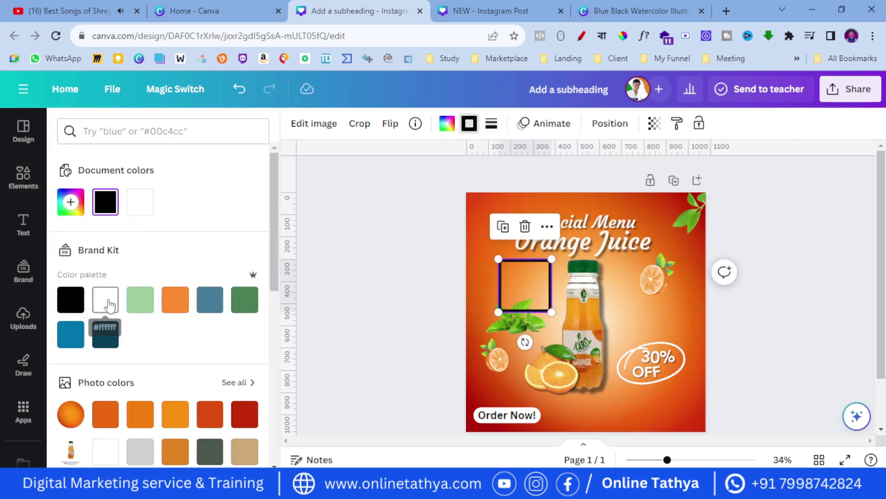
{"action": "left_click", "coordinate": [106, 301]}
{"action": "left_click", "coordinate": [376, 273]}
Shrink the white square outline and position it between the post's edge and the bottle cap, above the mint leaves.
{"action": "mouse_move", "coordinate": [524, 291]}
{"action": "left_mouse_down"}
{"action": "mouse_move", "coordinate": [499, 286]}
{"action": "mouse_move", "coordinate": [515, 297]}
{"action": "left_mouse_up"}
{"action": "left_click", "coordinate": [455, 292]}
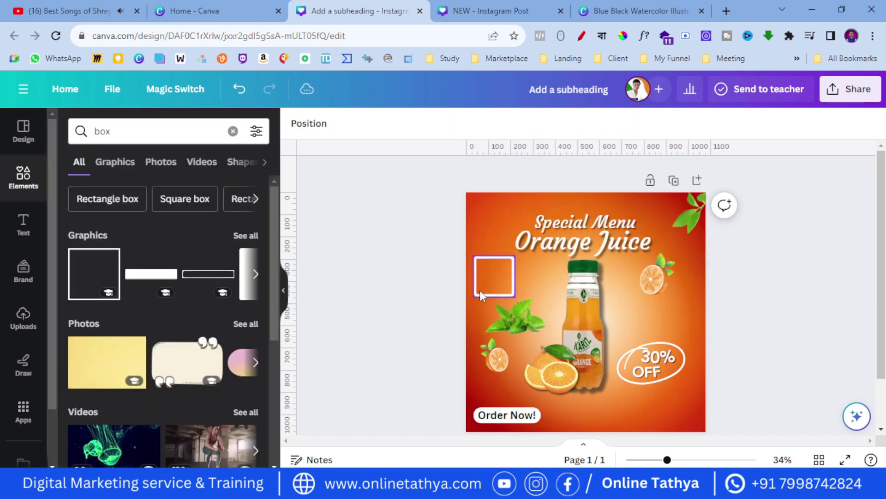
{"action": "left_click", "coordinate": [492, 124]}
{"action": "left_click", "coordinate": [386, 291]}
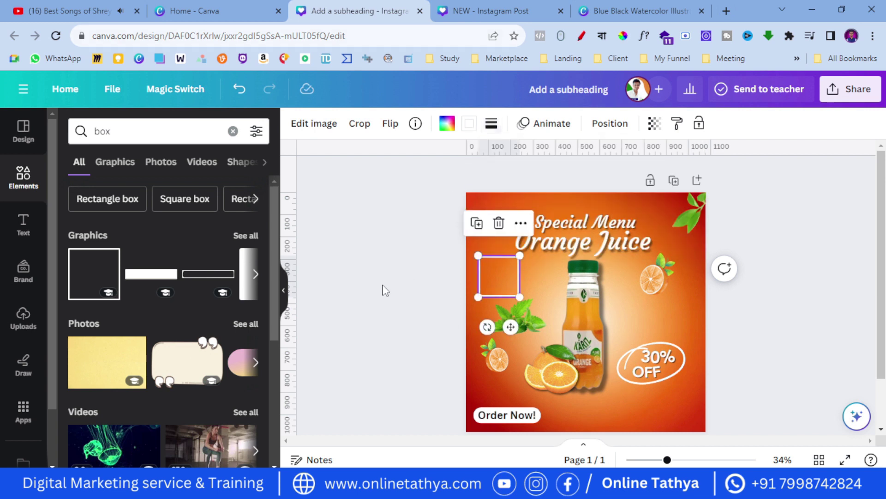
{"action": "left_click", "coordinate": [386, 291]}
Add a subheading reading "100% Natural Fruits" with each word on its own line.
{"action": "left_click", "coordinate": [25, 327]}
{"action": "left_click", "coordinate": [23, 224]}
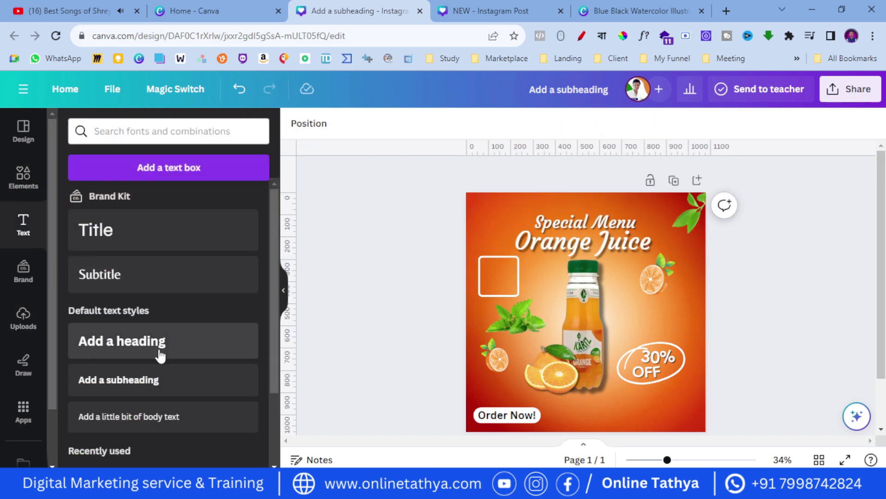
{"action": "left_click", "coordinate": [161, 377]}
{"action": "type", "text": "100"}
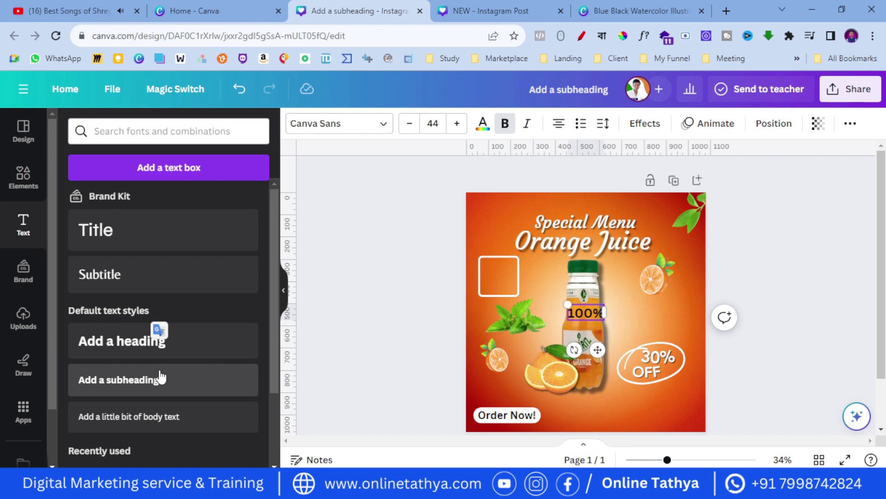
{"action": "type", "text": "%"}
{"action": "key", "text": "Return"}
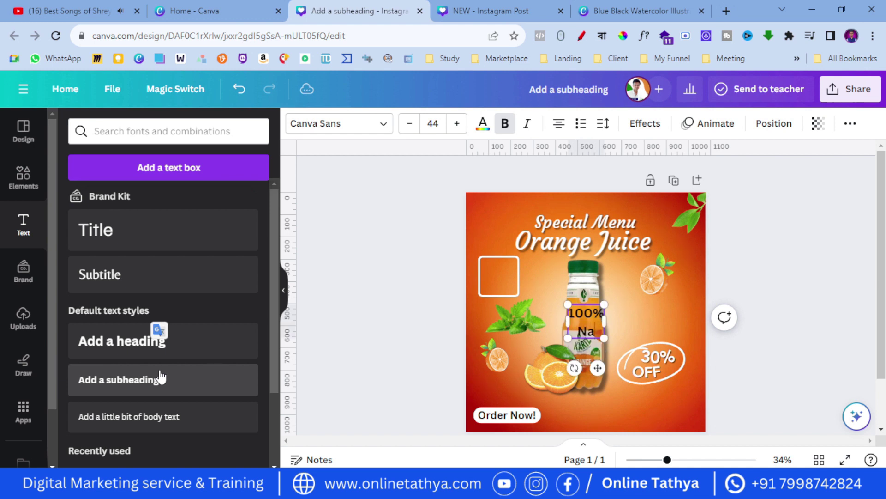
{"action": "type", "text": "Natura"}
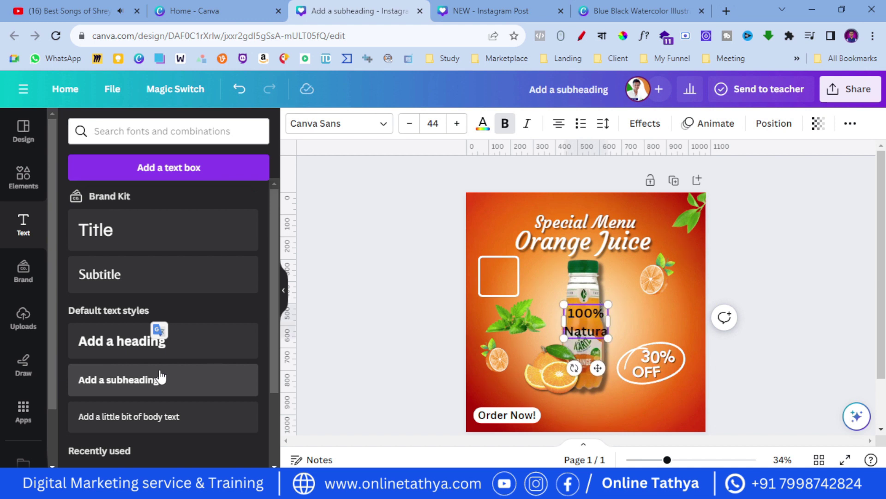
{"action": "type", "text": "l"}
{"action": "key", "text": "Return"}
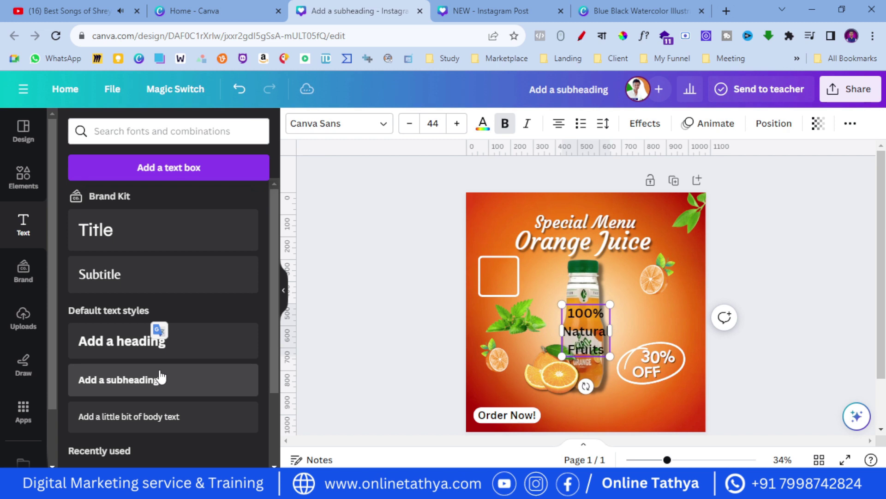
{"action": "left_click", "coordinate": [480, 126]}
{"action": "left_click", "coordinate": [463, 339]}
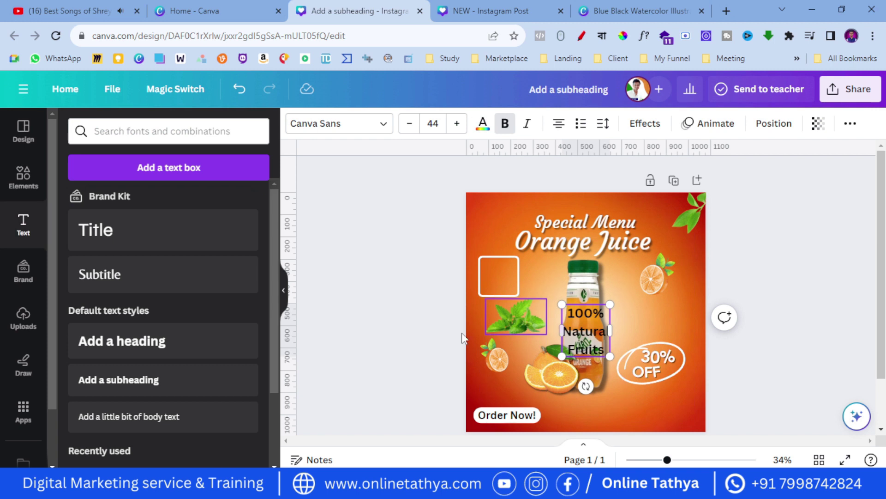
Shrink the "100% Natural Fruits" text to size 32 and place it inside the white square outline.
{"action": "left_click_drag", "start_coordinate": [585, 331], "coordinate": [553, 286]}
{"action": "left_click", "coordinate": [409, 123]}
{"action": "left_click", "coordinate": [409, 123]}
{"action": "left_click", "coordinate": [409, 123]}
{"action": "left_click", "coordinate": [410, 123]}
{"action": "left_click", "coordinate": [409, 123]}
{"action": "left_click", "coordinate": [409, 123]}
{"action": "left_click", "coordinate": [410, 123]}
{"action": "left_click", "coordinate": [410, 123]}
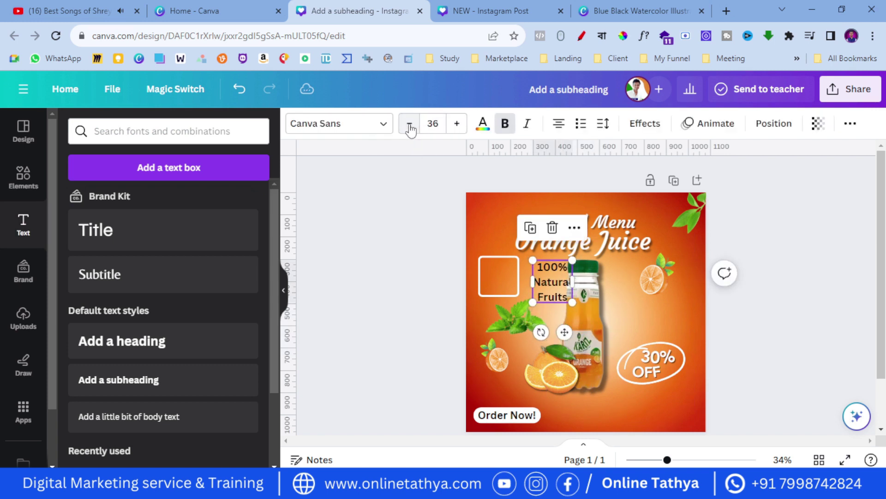
{"action": "left_click", "coordinate": [600, 123]}
{"action": "left_click_drag", "start_coordinate": [669, 218], "coordinate": [639, 217]}
{"action": "left_click_drag", "start_coordinate": [536, 276], "coordinate": [487, 287]}
{"action": "left_click", "coordinate": [486, 310]}
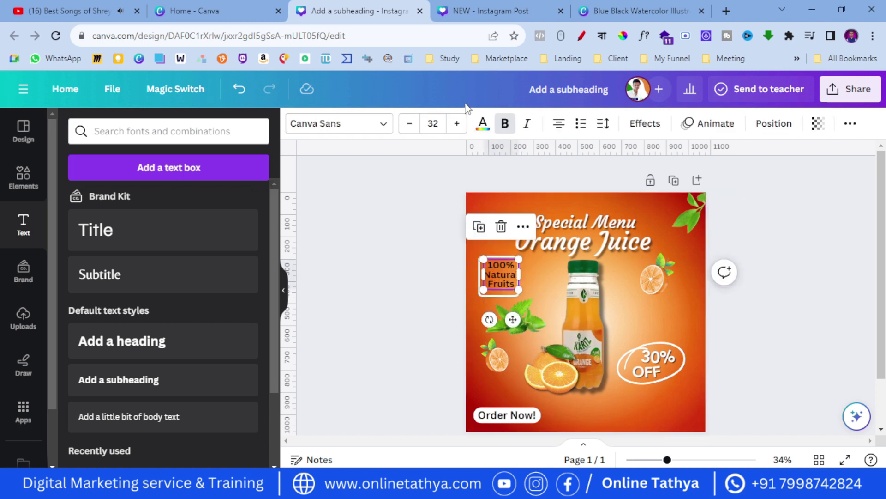
Colour the "100% Natural Fruits" text white and change its font to Kollektif.
{"action": "left_click", "coordinate": [483, 123]}
{"action": "left_click", "coordinate": [112, 299]}
{"action": "left_click", "coordinate": [338, 123]}
{"action": "left_click", "coordinate": [251, 168]}
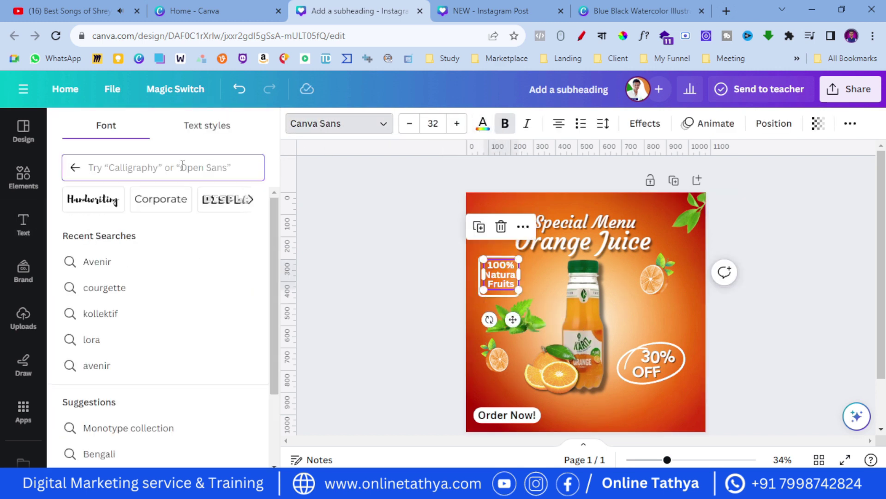
{"action": "type", "text": "kollek"}
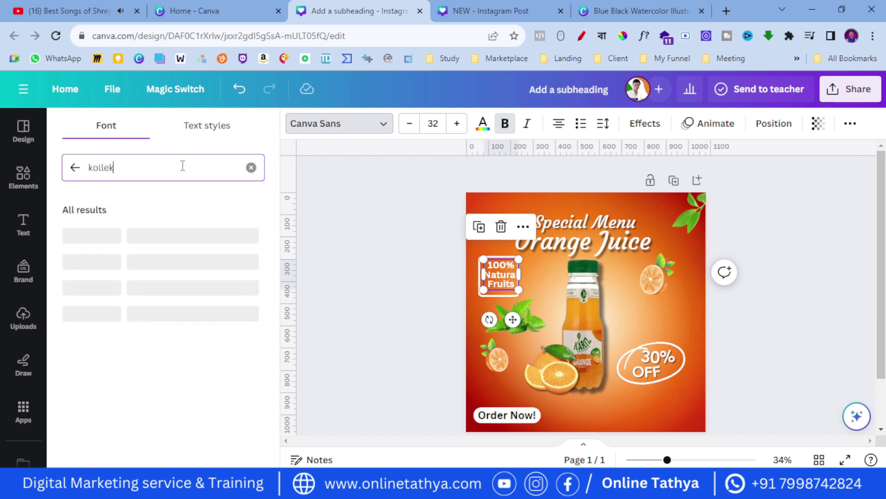
{"action": "left_click", "coordinate": [138, 236]}
{"action": "left_click", "coordinate": [441, 310]}
Reduce the badge text to size 30 and centre it within the square outline.
{"action": "left_click", "coordinate": [494, 284]}
{"action": "left_click", "coordinate": [409, 123]}
{"action": "left_click", "coordinate": [409, 124]}
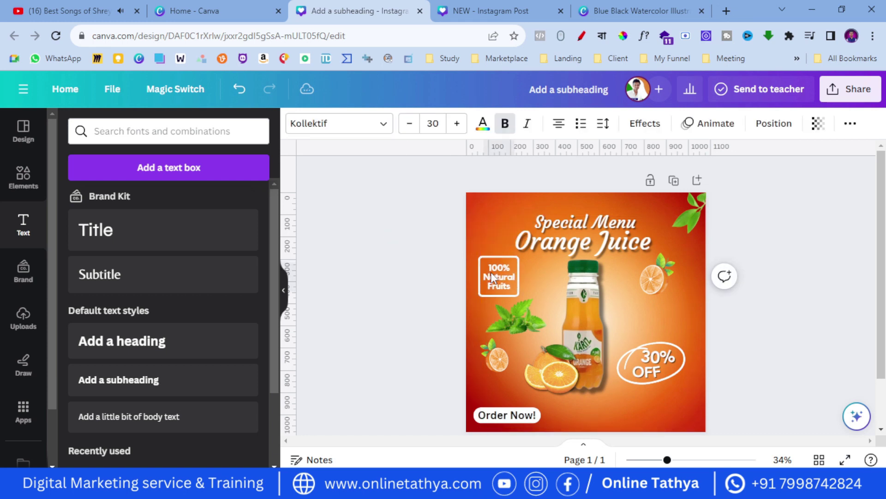
Apply a black Shadow effect to the badge text, raising its blur and transparency.
{"action": "left_click", "coordinate": [645, 124]}
{"action": "left_click", "coordinate": [167, 215]}
{"action": "scroll", "coordinate": [170, 226], "scroll_direction": "down", "scroll_amount": 4}
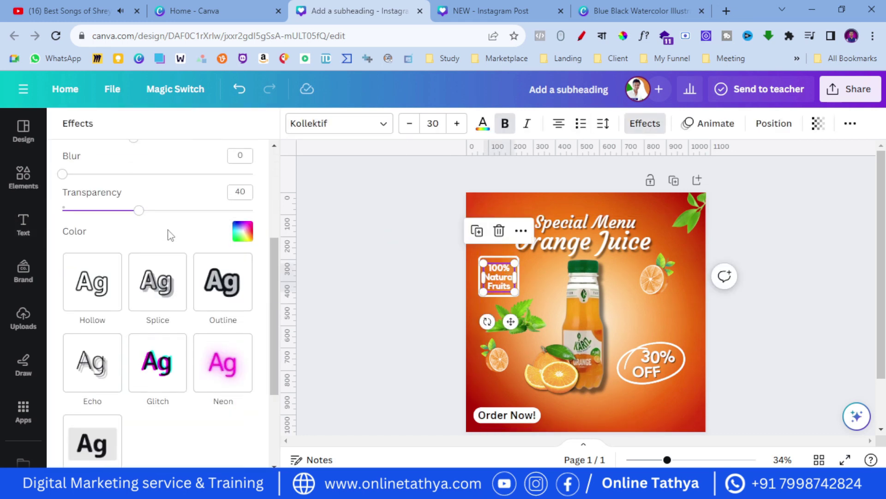
{"action": "scroll", "coordinate": [184, 230], "scroll_direction": "up", "scroll_amount": 3}
{"action": "left_click", "coordinate": [174, 294]}
{"action": "left_click", "coordinate": [207, 330]}
{"action": "left_click", "coordinate": [242, 350]}
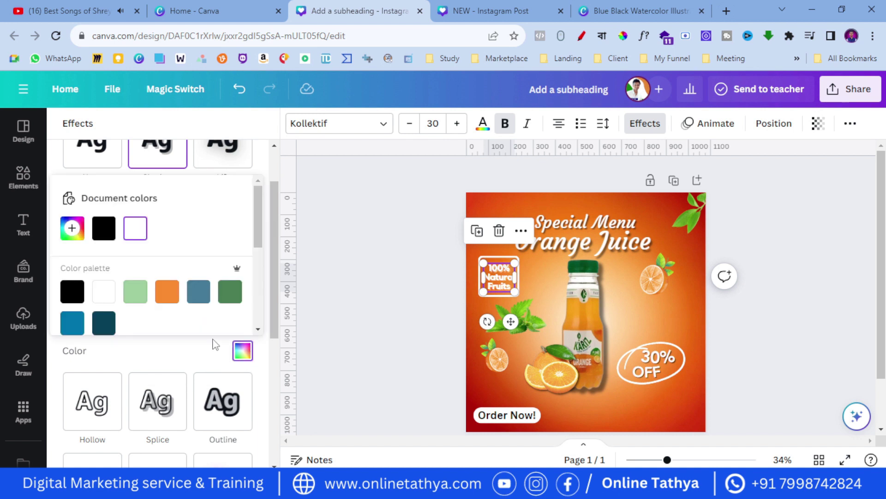
{"action": "left_click", "coordinate": [103, 227]}
{"action": "left_click", "coordinate": [382, 262]}
{"action": "left_click", "coordinate": [352, 274]}
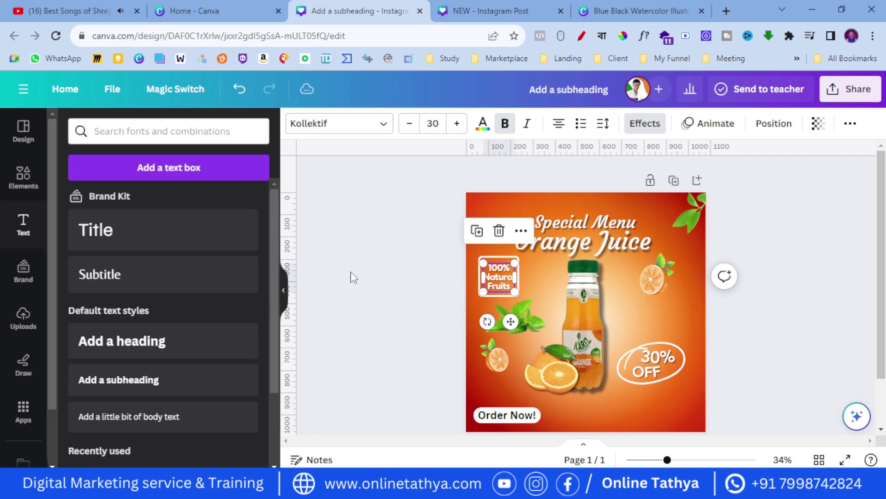
Search the elements for "website icon" and add the bold white globe graphic to the post.
{"action": "left_click", "coordinate": [23, 316]}
{"action": "left_click", "coordinate": [23, 177]}
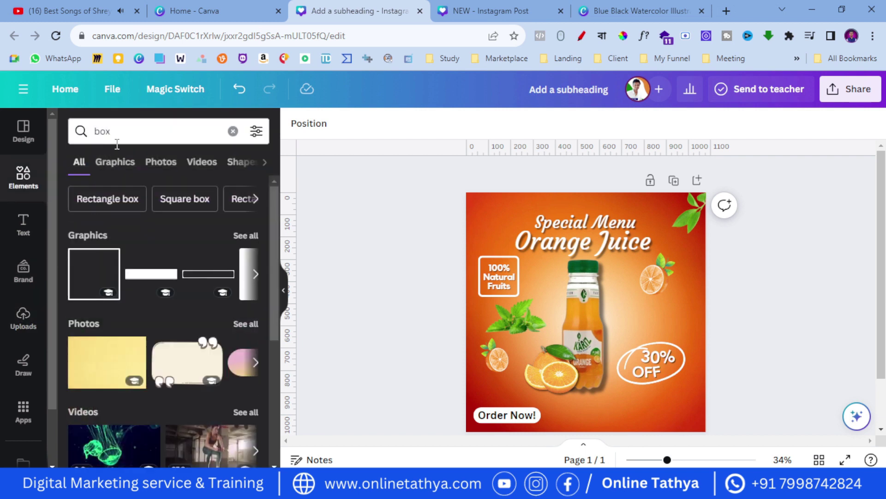
{"action": "left_click", "coordinate": [152, 135]}
{"action": "type", "text": "website icon"}
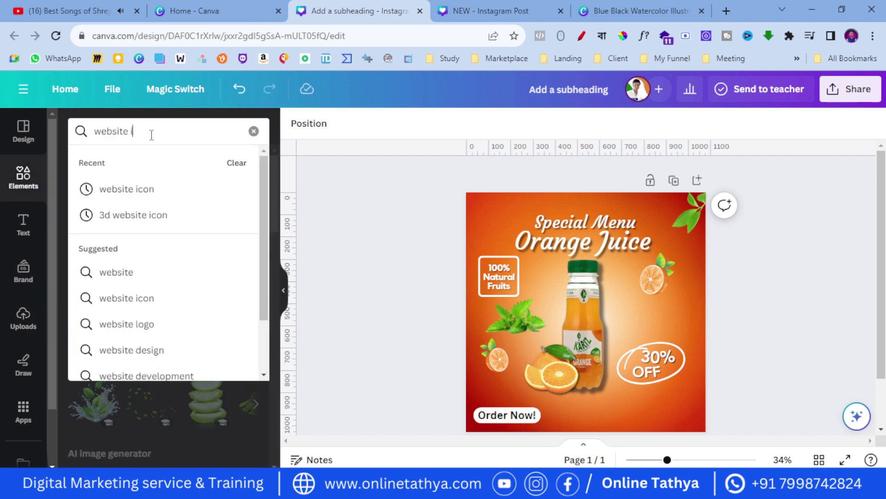
{"action": "key", "text": "Return"}
{"action": "left_click", "coordinate": [93, 274]}
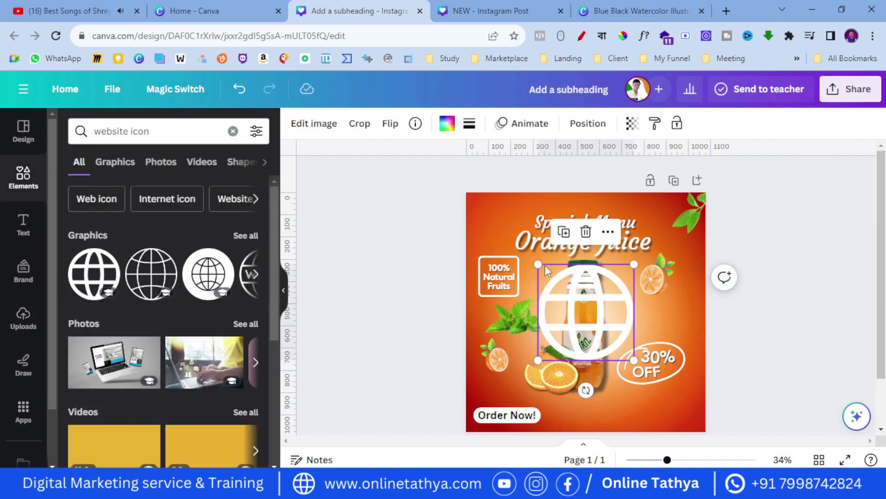
Shrink the globe icon to a small size and place it below the "30% OFF" label.
{"action": "key", "text": "Delete"}
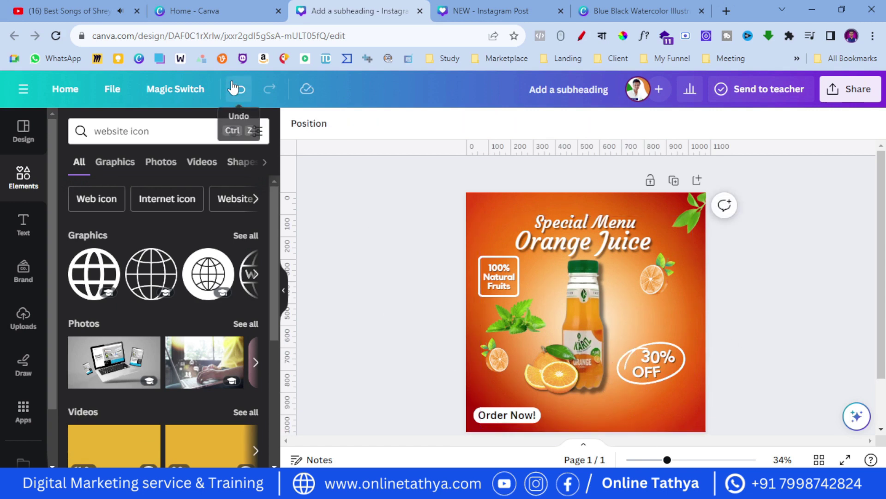
{"action": "left_click", "coordinate": [239, 89]}
{"action": "left_click_drag", "start_coordinate": [623, 365], "coordinate": [630, 408]}
{"action": "left_click", "coordinate": [432, 389]}
{"action": "scroll", "coordinate": [431, 389], "scroll_direction": "down", "scroll_amount": 2}
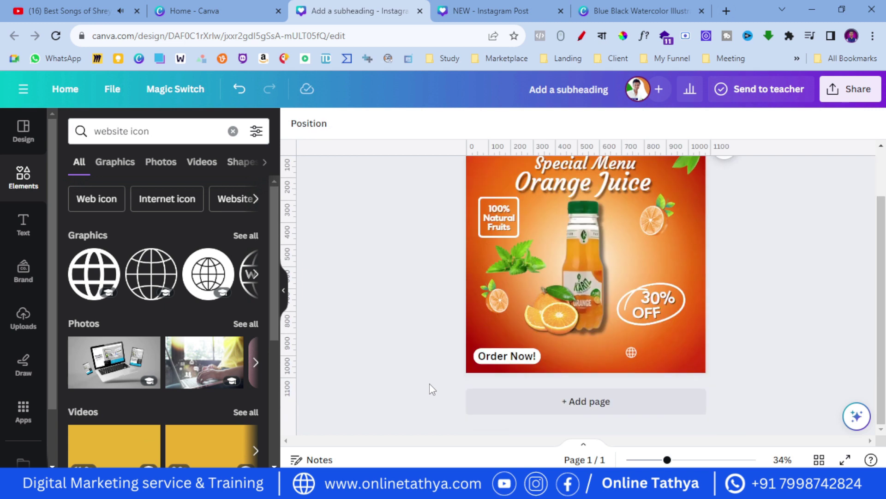
Search the graphics for "mobile icon" and add the round yellow icon with a black telephone handset.
{"action": "left_click", "coordinate": [125, 131]}
{"action": "key", "text": "BackSpace"}
{"action": "key", "text": "BackSpace"}
{"action": "key", "text": "BackSpace"}
{"action": "key", "text": "BackSpace"}
{"action": "key", "text": "BackSpace"}
{"action": "key", "text": "BackSpace"}
{"action": "key", "text": "BackSpace"}
{"action": "key", "text": "BackSpace"}
{"action": "type", "text": "mobile"}
{"action": "key", "text": "Return"}
{"action": "left_click", "coordinate": [115, 162]}
{"action": "left_click", "coordinate": [111, 322]}
{"action": "left_click", "coordinate": [559, 279]}
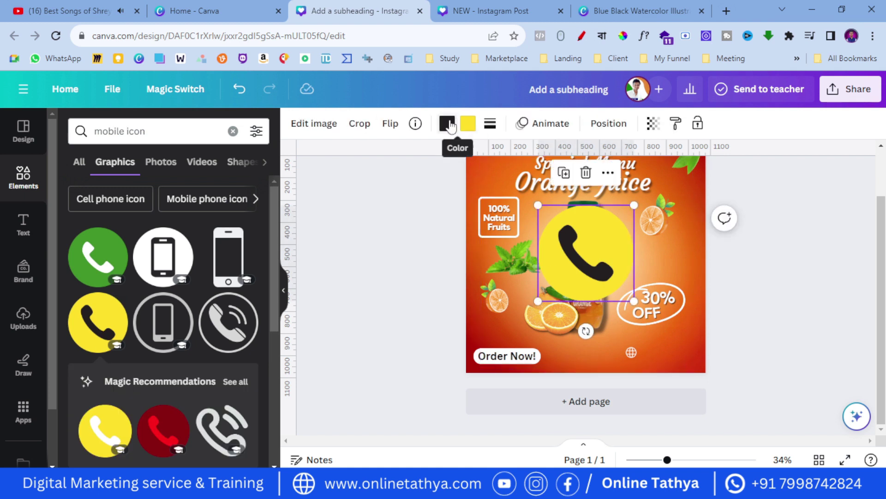
Colour the phone icon's handset white and its circle black, and shrink the icon down beside the globe.
{"action": "left_click", "coordinate": [448, 124]}
{"action": "left_click", "coordinate": [209, 202]}
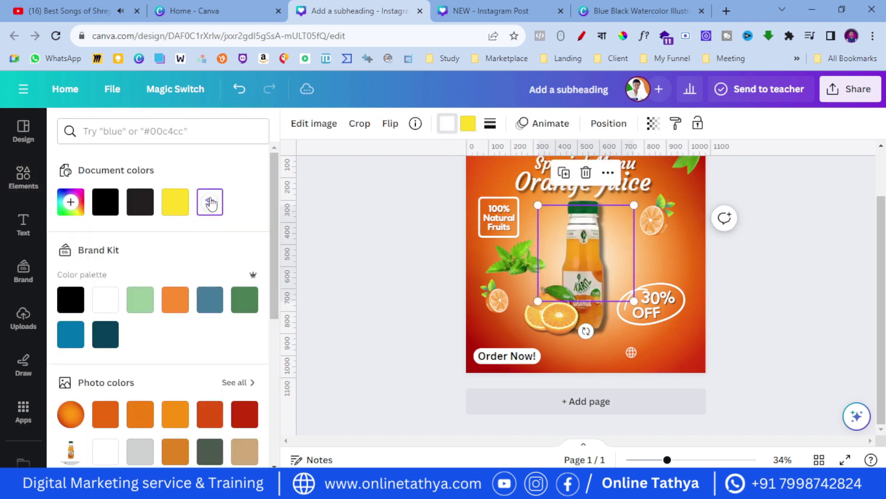
{"action": "left_click", "coordinate": [70, 309]}
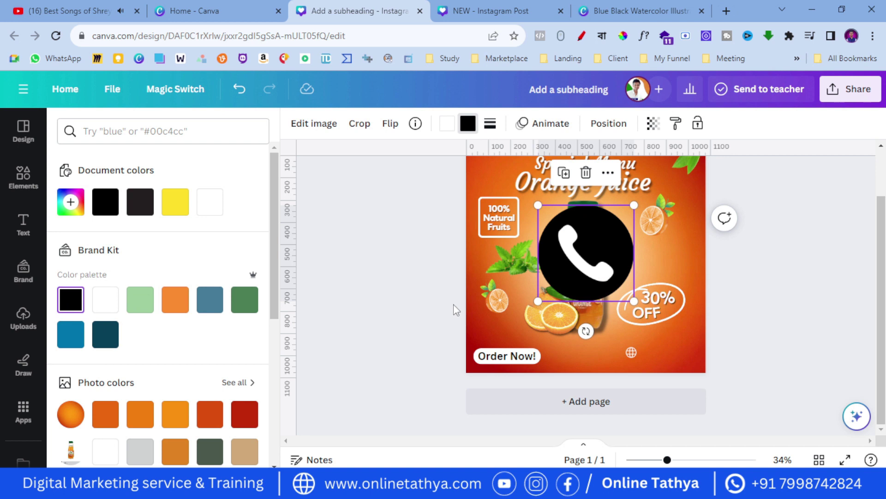
{"action": "left_click_drag", "start_coordinate": [536, 200], "coordinate": [625, 358]}
{"action": "left_click", "coordinate": [410, 322]}
Colour the phone icon's circle with an orange-red sampled from the post's background and shrink the icon slightly.
{"action": "left_click", "coordinate": [563, 363]}
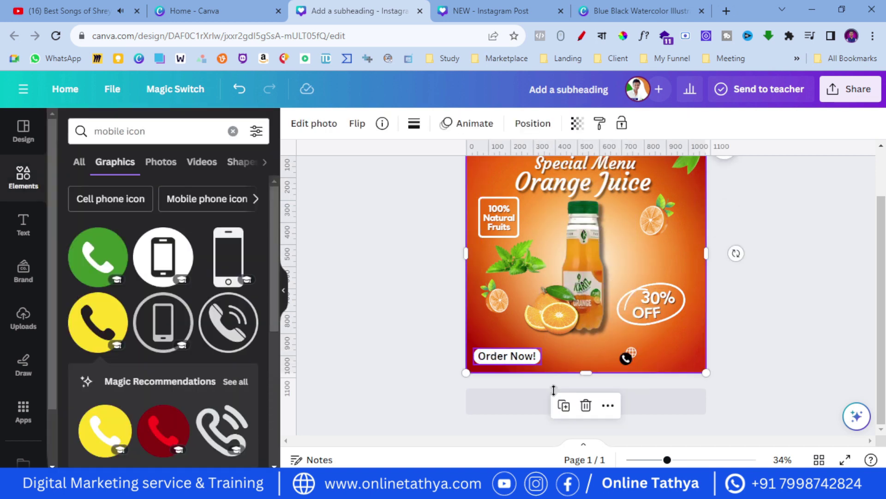
{"action": "left_click", "coordinate": [687, 459]}
{"action": "scroll", "coordinate": [724, 336], "scroll_direction": "down", "scroll_amount": 2}
{"action": "left_click", "coordinate": [699, 459]}
{"action": "scroll", "coordinate": [701, 336], "scroll_direction": "down", "scroll_amount": 1}
{"action": "left_click", "coordinate": [691, 334]}
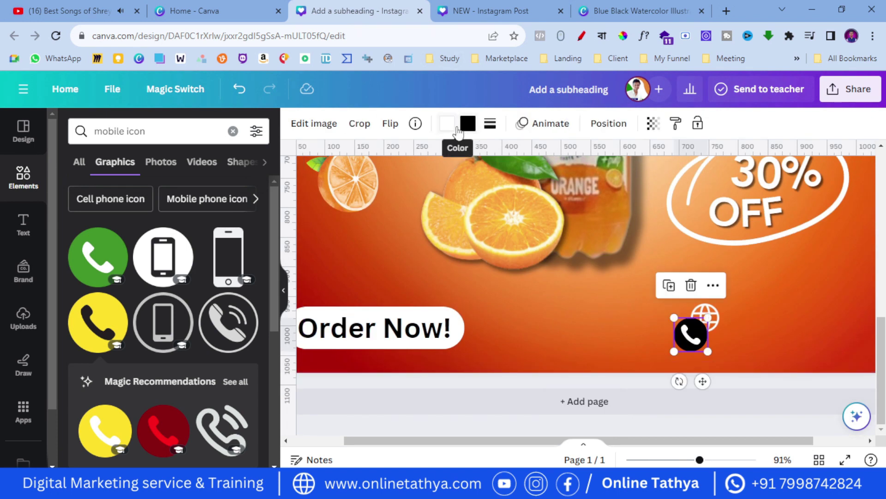
{"action": "left_click", "coordinate": [468, 123]}
{"action": "left_click", "coordinate": [71, 202]}
{"action": "left_click", "coordinate": [236, 334]}
{"action": "left_click", "coordinate": [672, 349]}
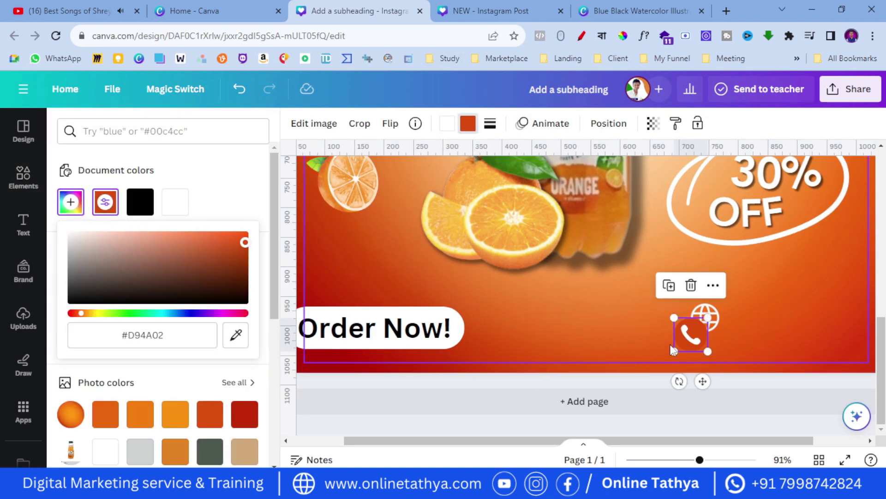
{"action": "left_click_drag", "start_coordinate": [674, 351], "coordinate": [677, 348]}
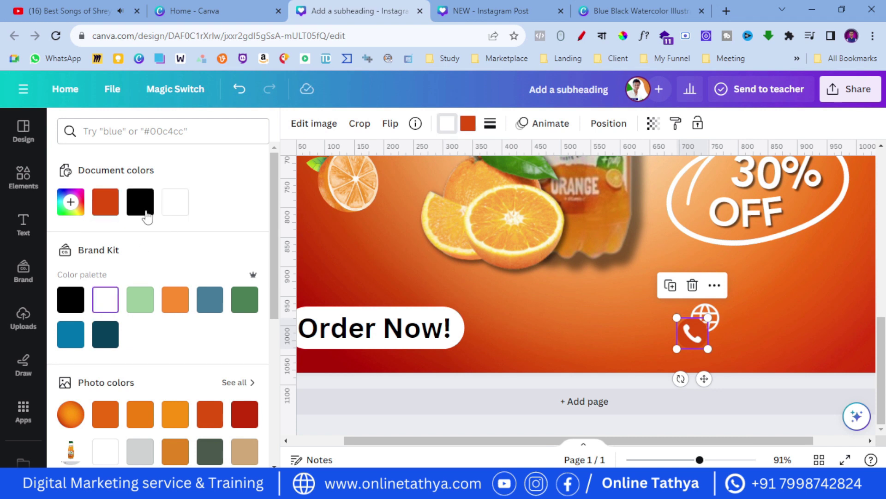
Recolour the phone icon with an orange-red handset on a white circle and align it directly below the globe icon.
{"action": "left_click", "coordinate": [140, 203]}
{"action": "left_click", "coordinate": [140, 203]}
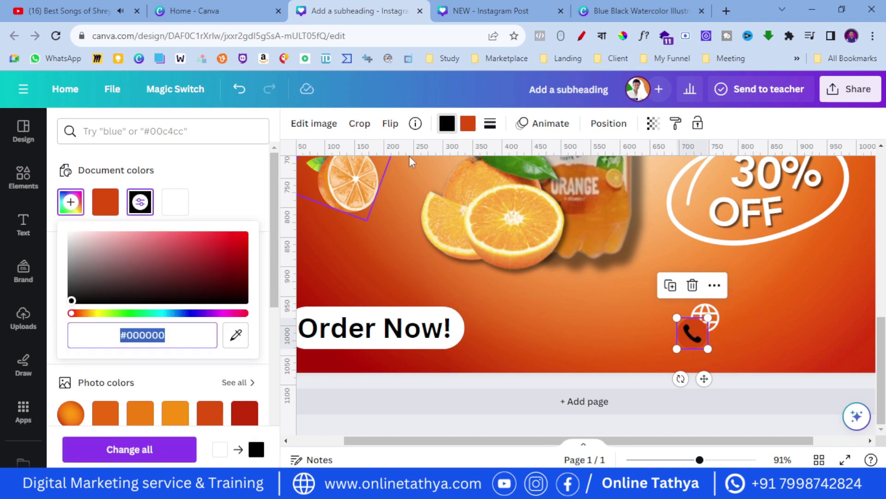
{"action": "left_click", "coordinate": [473, 123]}
{"action": "left_click", "coordinate": [470, 123]}
{"action": "left_click", "coordinate": [470, 123]}
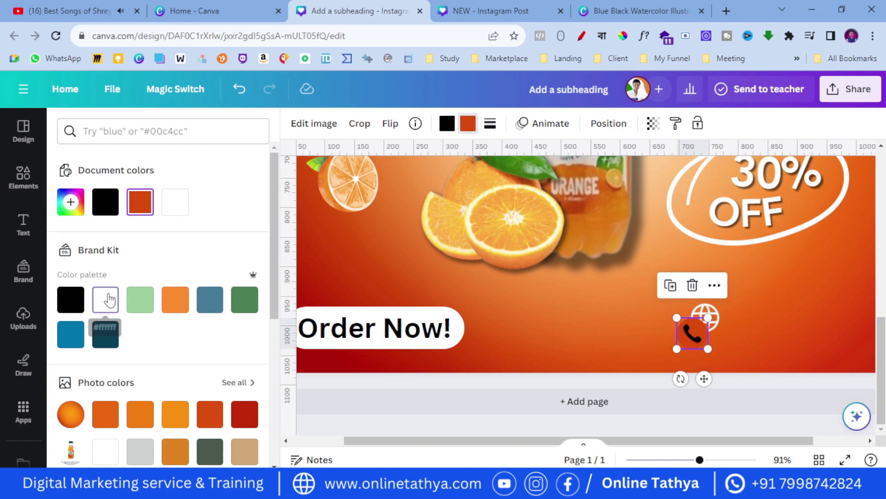
{"action": "left_click", "coordinate": [140, 202]}
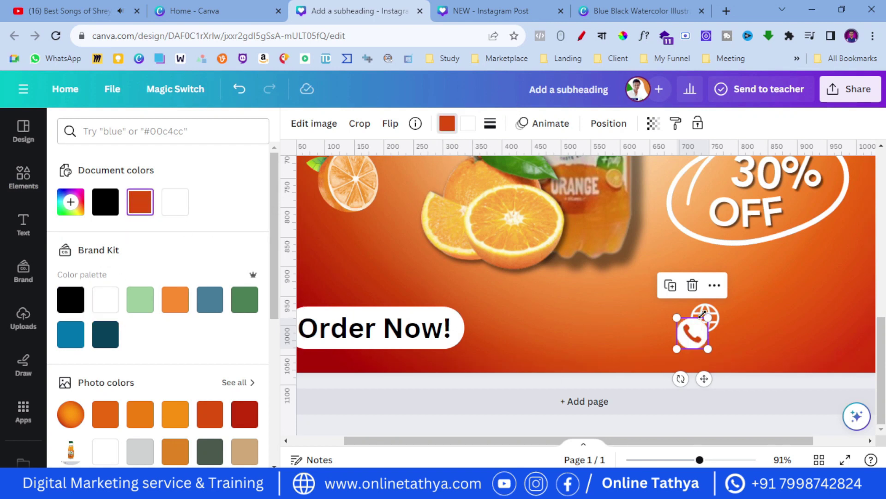
{"action": "left_click_drag", "start_coordinate": [692, 332], "coordinate": [705, 349]}
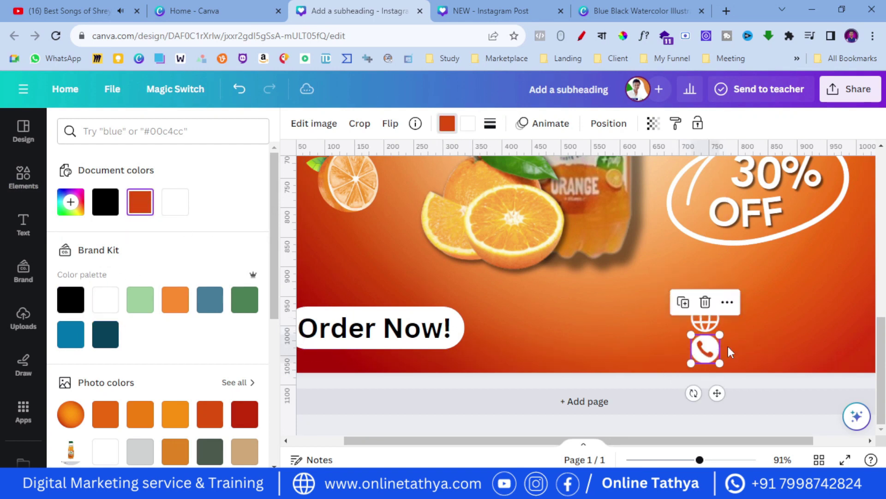
{"action": "left_click", "coordinate": [750, 384]}
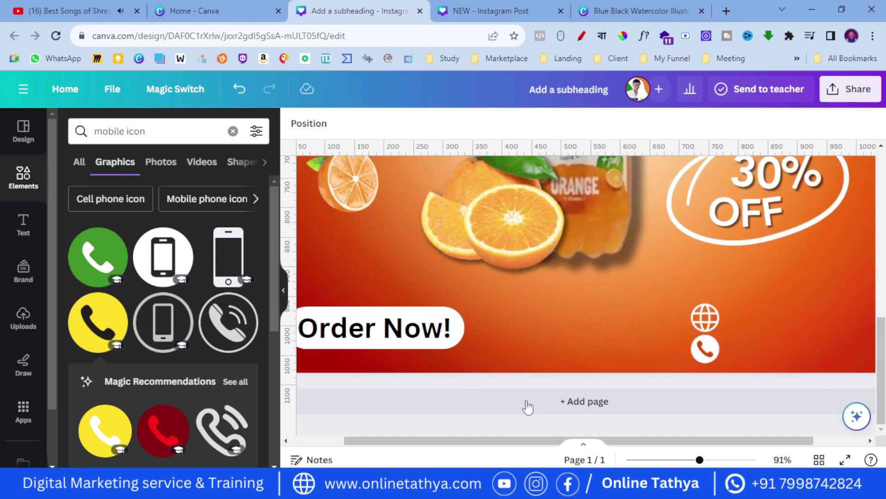
Duplicate the "Order Now!" text, place the copy above the globe icon and replace its wording with the phone number.
{"action": "left_click", "coordinate": [406, 328]}
{"action": "left_click", "coordinate": [352, 278]}
{"action": "left_click_drag", "start_coordinate": [323, 335], "coordinate": [723, 272]}
{"action": "double_click", "coordinate": [723, 273]}
{"action": "key", "text": "BackSpace"}
{"action": "type", "text": "+123-456-789"}
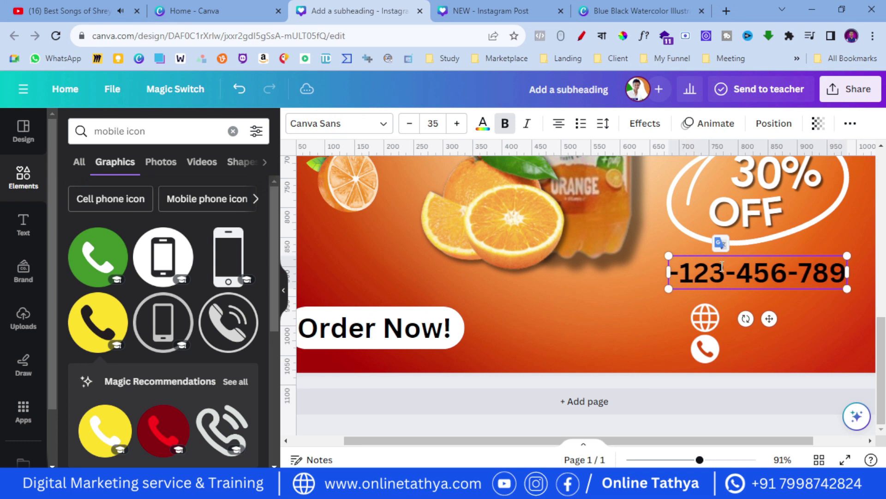
{"action": "key", "text": "BackSpace"}
{"action": "type", "text": "+"}
Shrink the phone number text to size 24.9, place it beside the phone icon and put a copy beside the globe.
{"action": "left_click_drag", "start_coordinate": [666, 249], "coordinate": [722, 264]}
{"action": "left_click_drag", "start_coordinate": [796, 276], "coordinate": [761, 317]}
{"action": "left_click", "coordinate": [772, 304]}
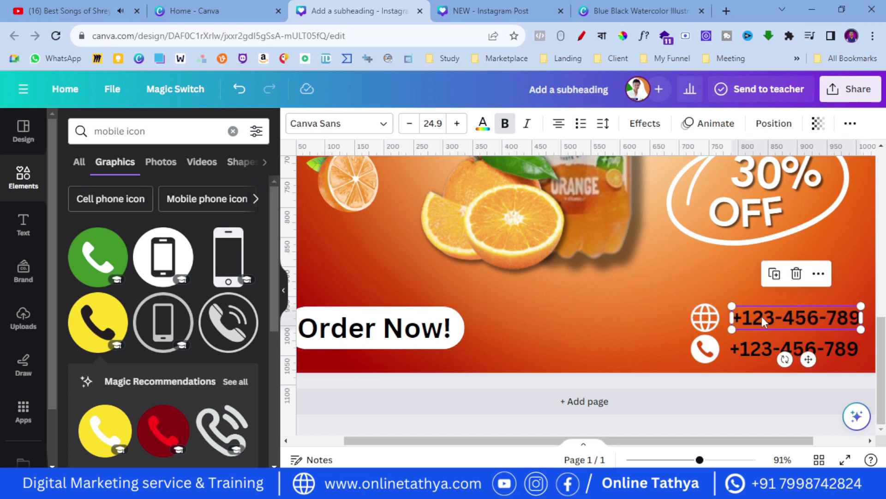
{"action": "double_click", "coordinate": [764, 317]}
{"action": "type", "text": "www.onlinetathya.co"}
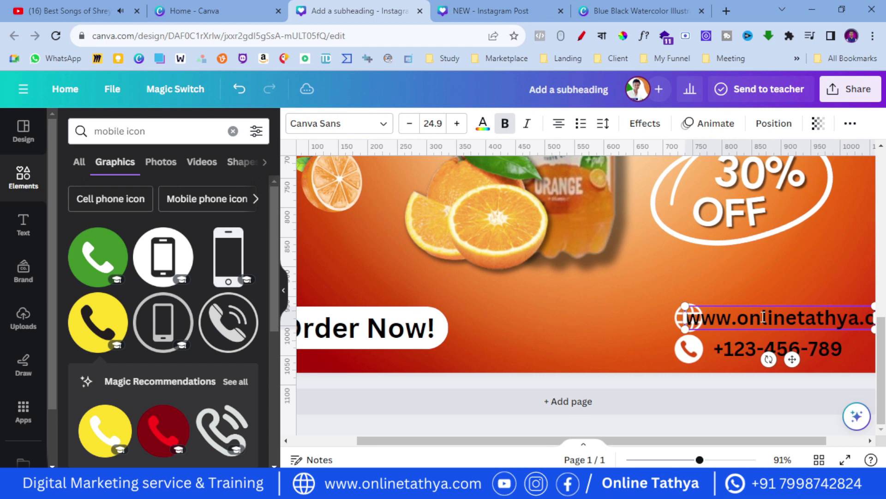
{"action": "left_click_drag", "start_coordinate": [663, 325], "coordinate": [641, 319]}
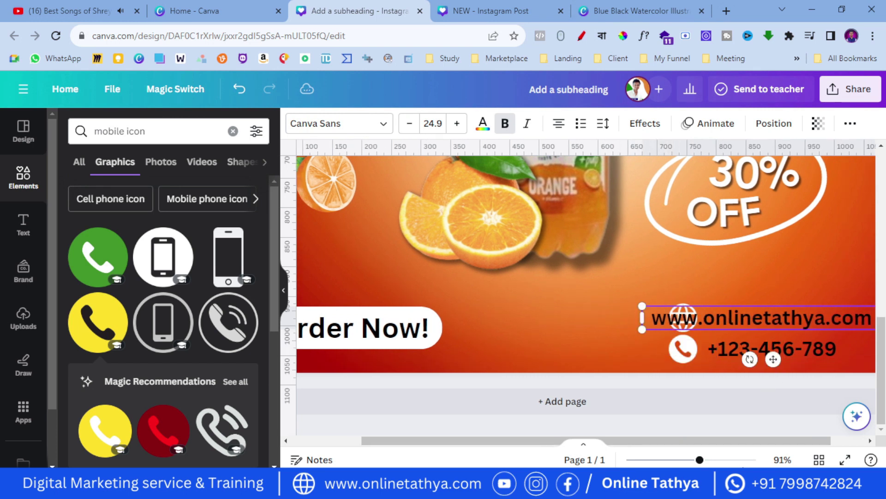
Move the website address up below the "30% OFF" label, clear of the globe and phone icons.
{"action": "left_click", "coordinate": [716, 459]}
{"action": "left_click", "coordinate": [672, 460]}
{"action": "left_click", "coordinate": [669, 370]}
{"action": "left_click_drag", "start_coordinate": [638, 364], "coordinate": [657, 329]}
{"action": "left_click", "coordinate": [641, 344]}
{"action": "left_click_drag", "start_coordinate": [638, 349], "coordinate": [625, 364]}
{"action": "mouse_move", "coordinate": [684, 332]}
{"action": "left_mouse_down"}
{"action": "mouse_move", "coordinate": [690, 327]}
{"action": "mouse_move", "coordinate": [683, 327]}
{"action": "left_mouse_up"}
Move the globe and phone icons together further left on the post to make room for the contact text.
{"action": "left_click", "coordinate": [624, 349]}
{"action": "left_click", "coordinate": [624, 363], "text": "shift"}
{"action": "key", "text": "ctrl+g"}
{"action": "left_click_drag", "start_coordinate": [626, 349], "coordinate": [614, 349]}
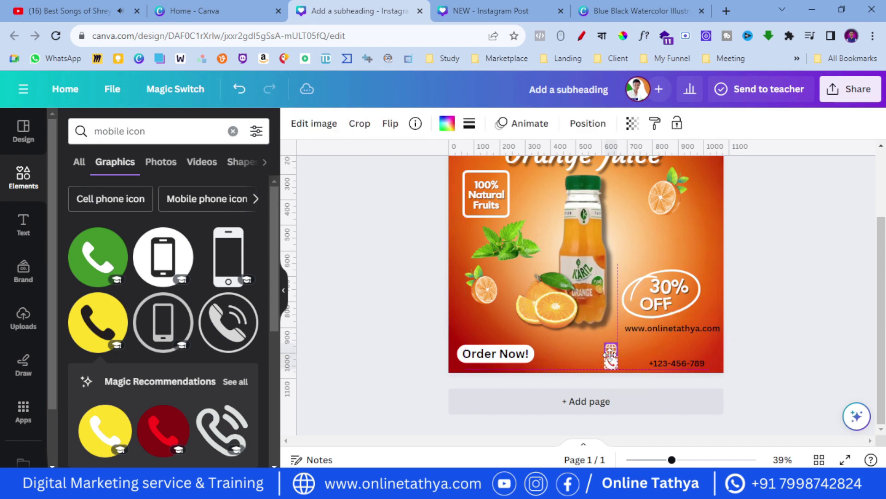
{"action": "left_click", "coordinate": [776, 291]}
Place the website address beside the globe icon and nudge the phone number next to the phone icon.
{"action": "left_click_drag", "start_coordinate": [688, 331], "coordinate": [633, 360]}
{"action": "left_click", "coordinate": [670, 339]}
{"action": "left_click", "coordinate": [663, 352]}
{"action": "key", "text": "Left"}
{"action": "key", "text": "Left"}
{"action": "key", "text": "Left"}
{"action": "key", "text": "Left"}
{"action": "key", "text": "Left"}
{"action": "key", "text": "Left"}
{"action": "key", "text": "Left"}
{"action": "key", "text": "Left"}
{"action": "key", "text": "Down"}
{"action": "key", "text": "Down"}
{"action": "key", "text": "Down"}
Colour the phone number and the website address white.
{"action": "left_click_drag", "start_coordinate": [672, 459], "coordinate": [683, 459]}
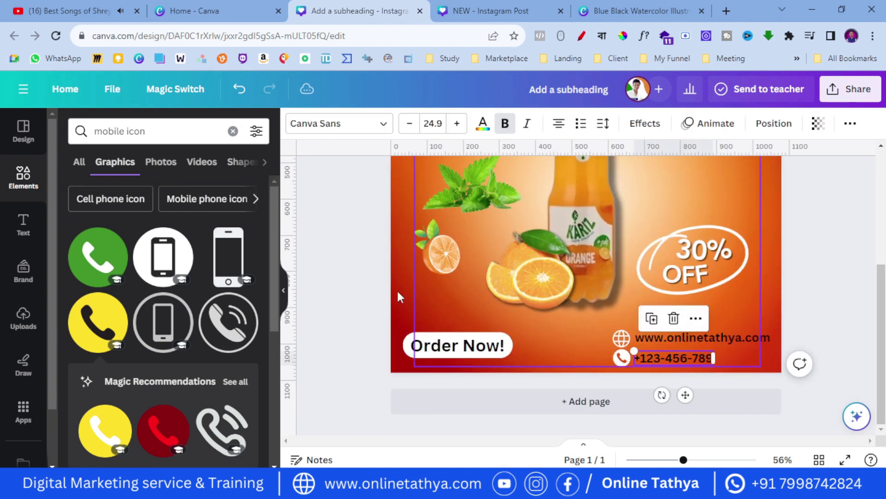
{"action": "left_click", "coordinate": [483, 123]}
{"action": "left_click", "coordinate": [647, 336]}
{"action": "left_click", "coordinate": [364, 297]}
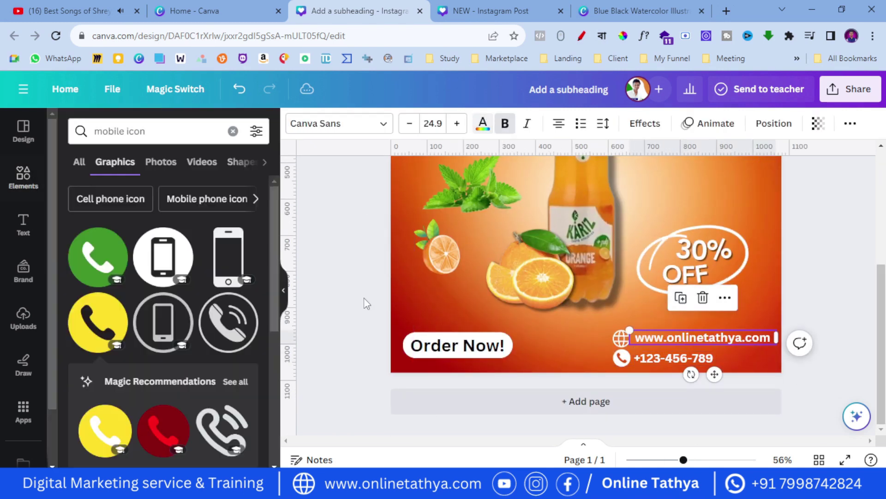
{"action": "scroll", "coordinate": [367, 301], "scroll_direction": "up", "scroll_amount": 5}
{"action": "scroll", "coordinate": [765, 332], "scroll_direction": "down", "scroll_amount": 3}
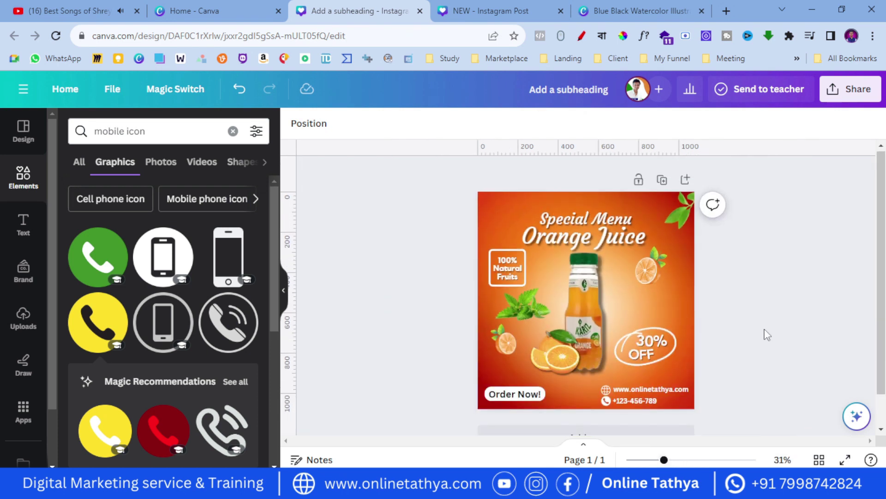
{"action": "scroll", "coordinate": [746, 318], "scroll_direction": "up", "scroll_amount": 2}
{"action": "scroll", "coordinate": [746, 318], "scroll_direction": "down", "scroll_amount": 1}
{"action": "scroll", "coordinate": [746, 318], "scroll_direction": "up", "scroll_amount": 1}
{"action": "left_click_drag", "start_coordinate": [665, 460], "coordinate": [671, 460]}
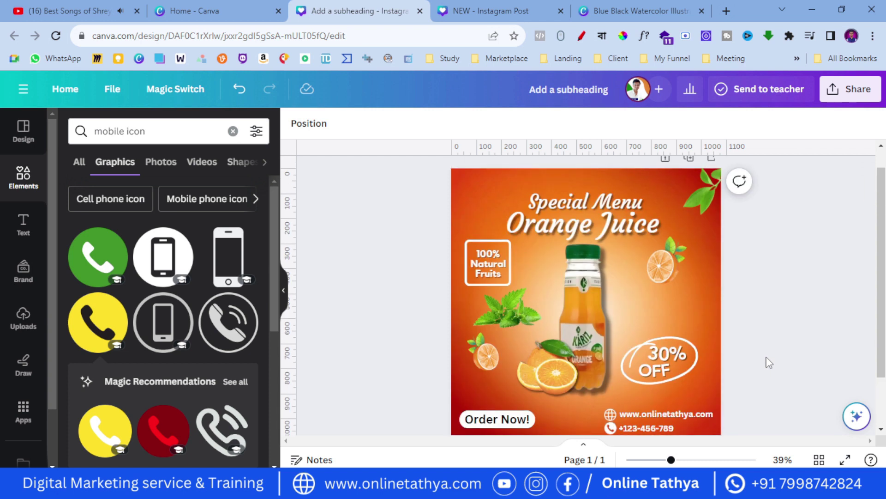